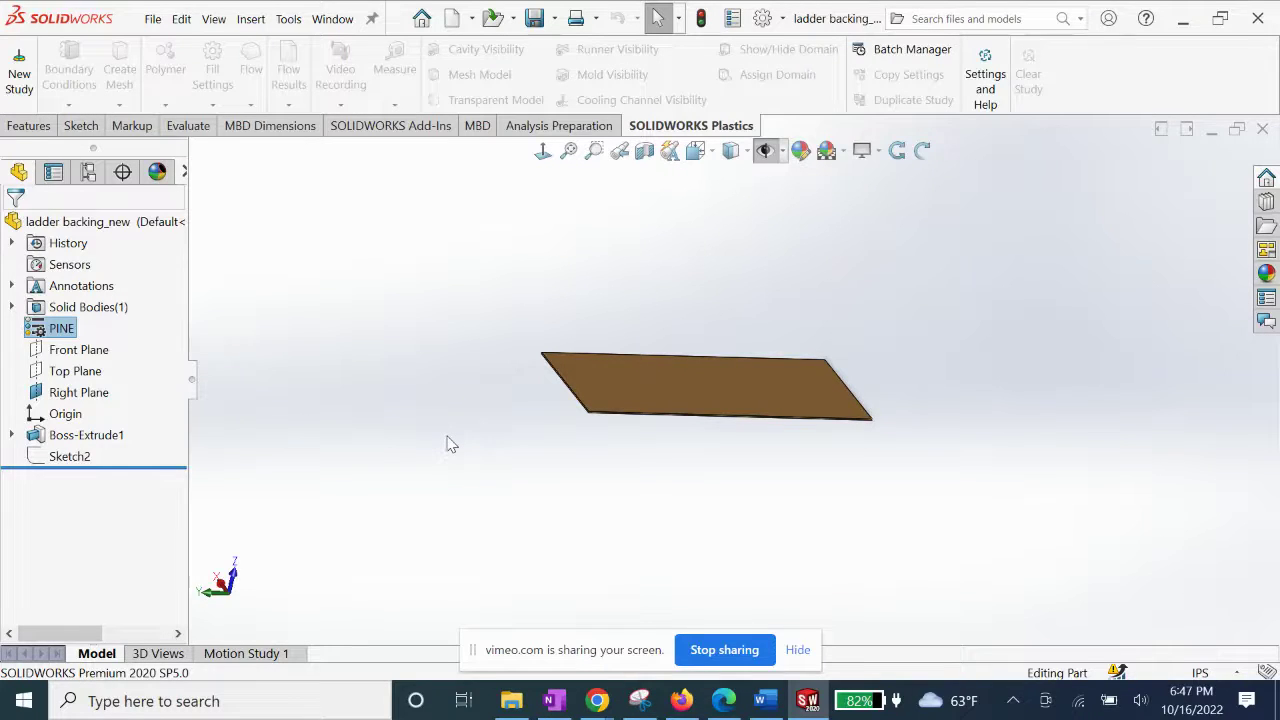
Inspect the PINE material properties: 0.12 W/(m·K) conductivity and 2300 J/(kg·K) specific heat.
right_click(64, 330)
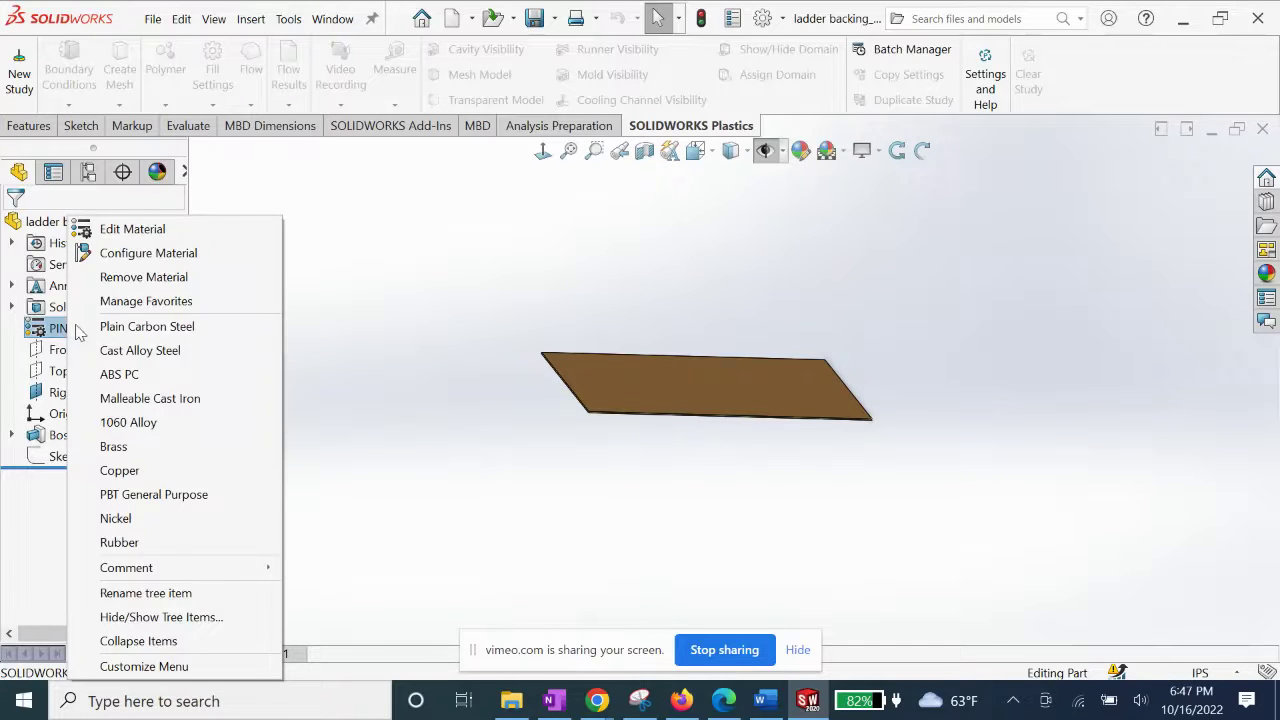
click(100, 223)
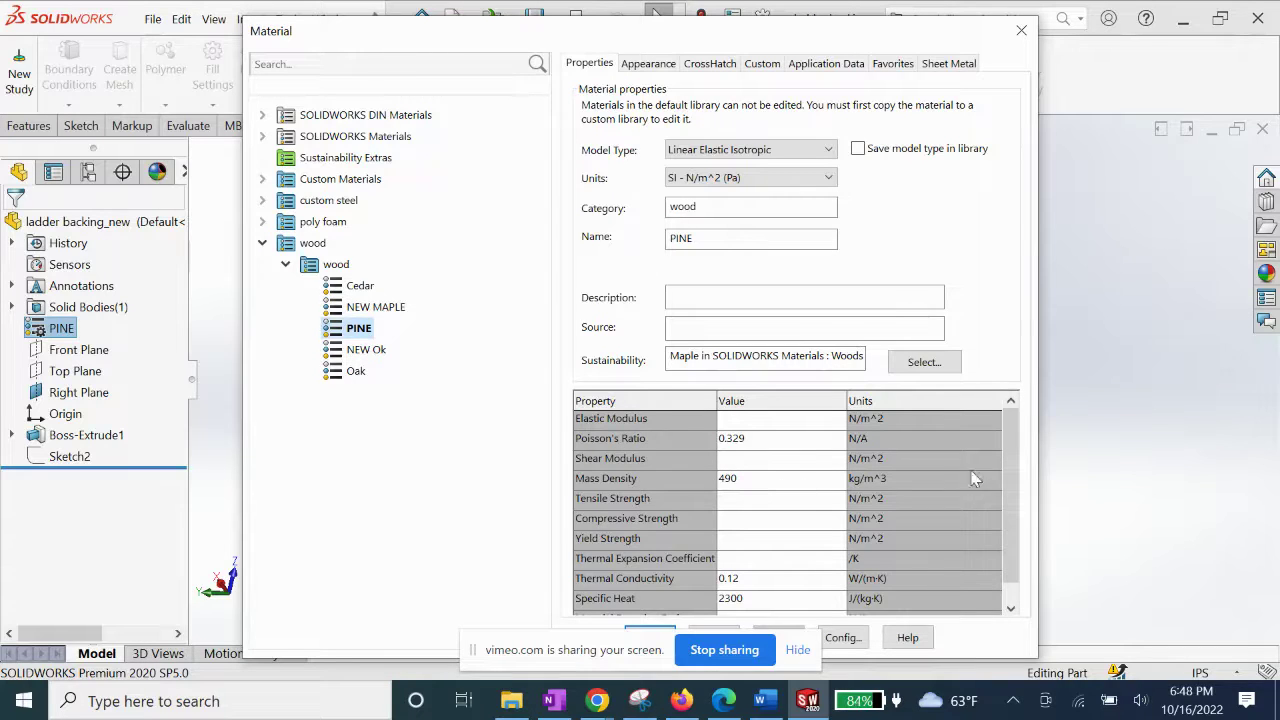
scroll(1010, 440, down, 1)
scroll(1012, 436, up, 1)
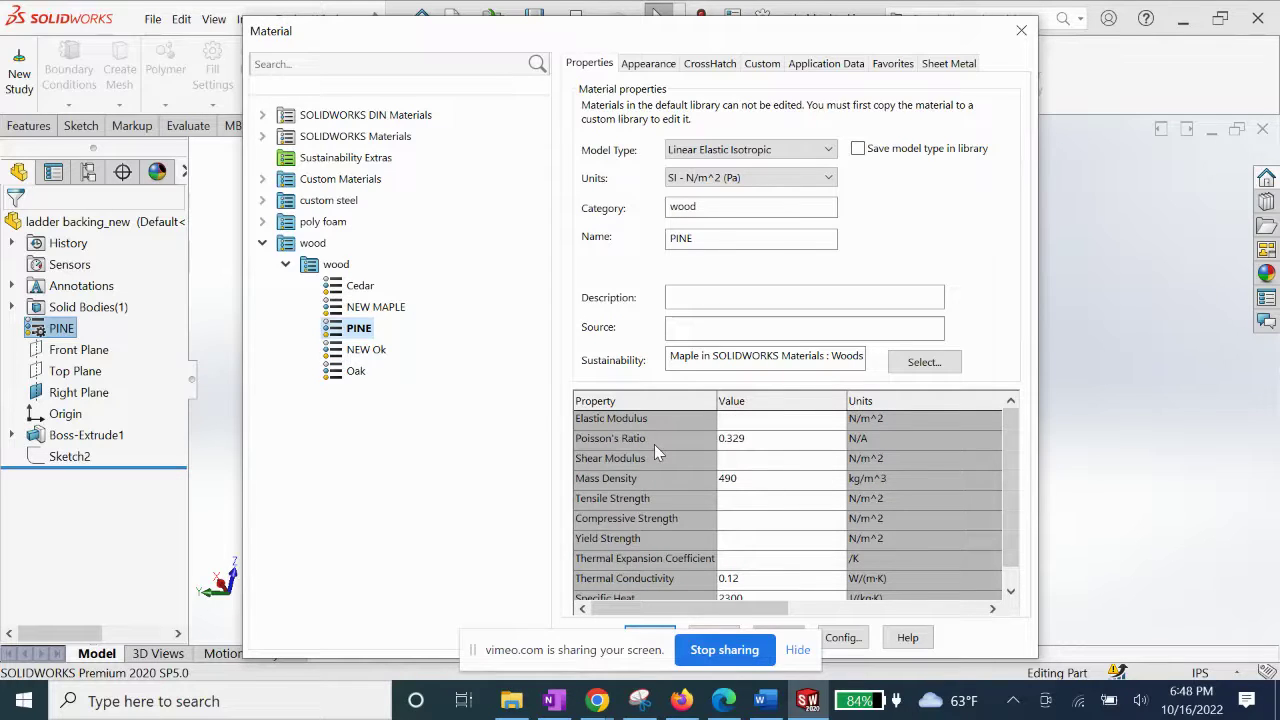
scroll(1005, 470, down, 1)
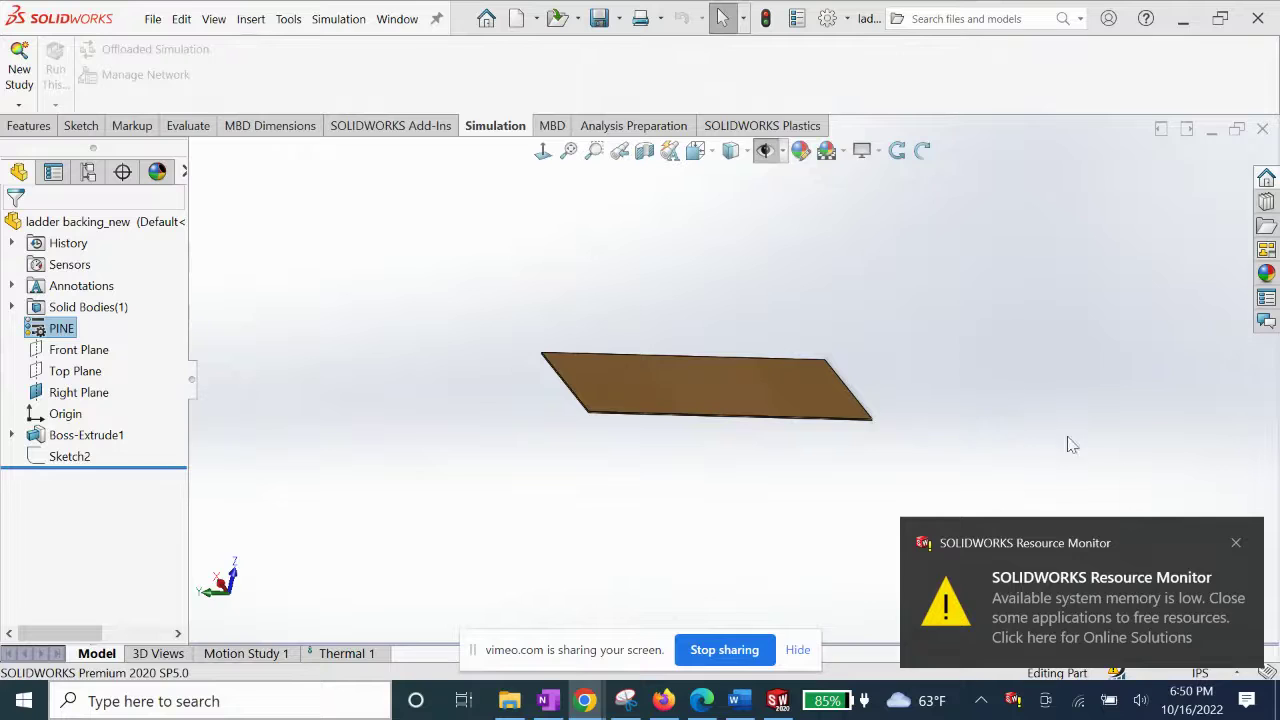
click(1236, 543)
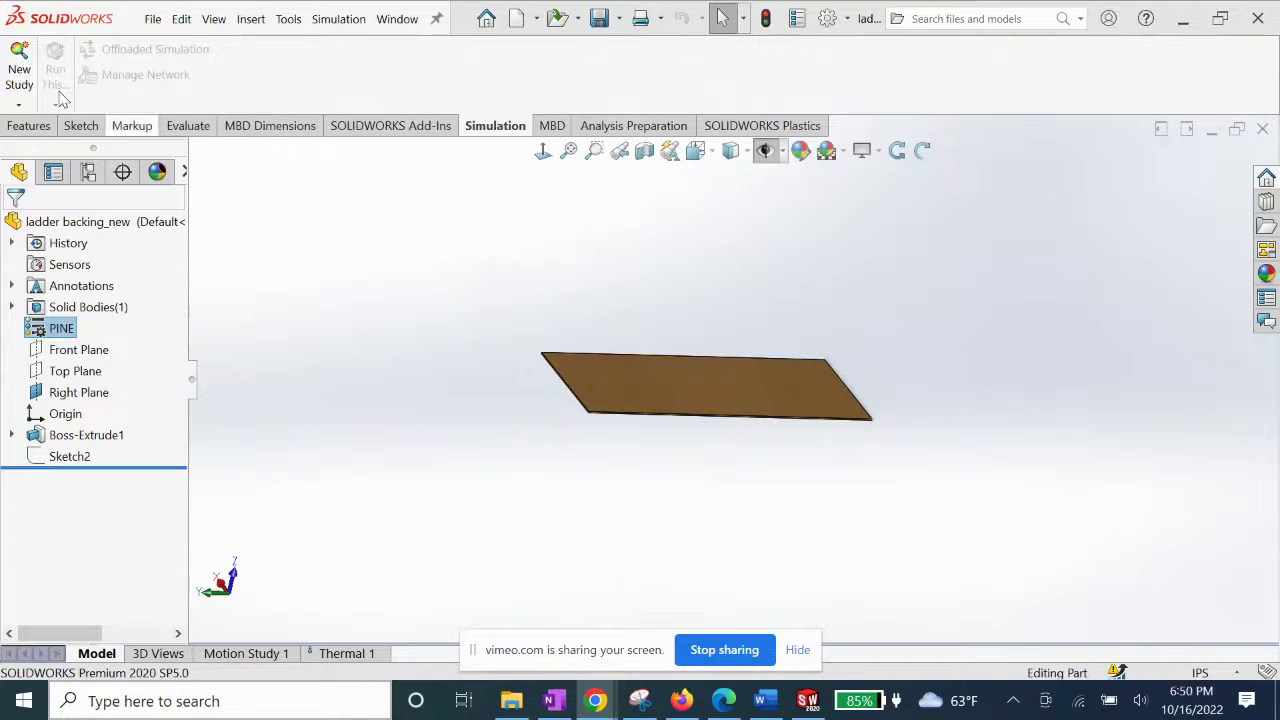
Start a Thermal study for the pine board, keeping the default name Thermal 2.
click(19, 106)
click(60, 125)
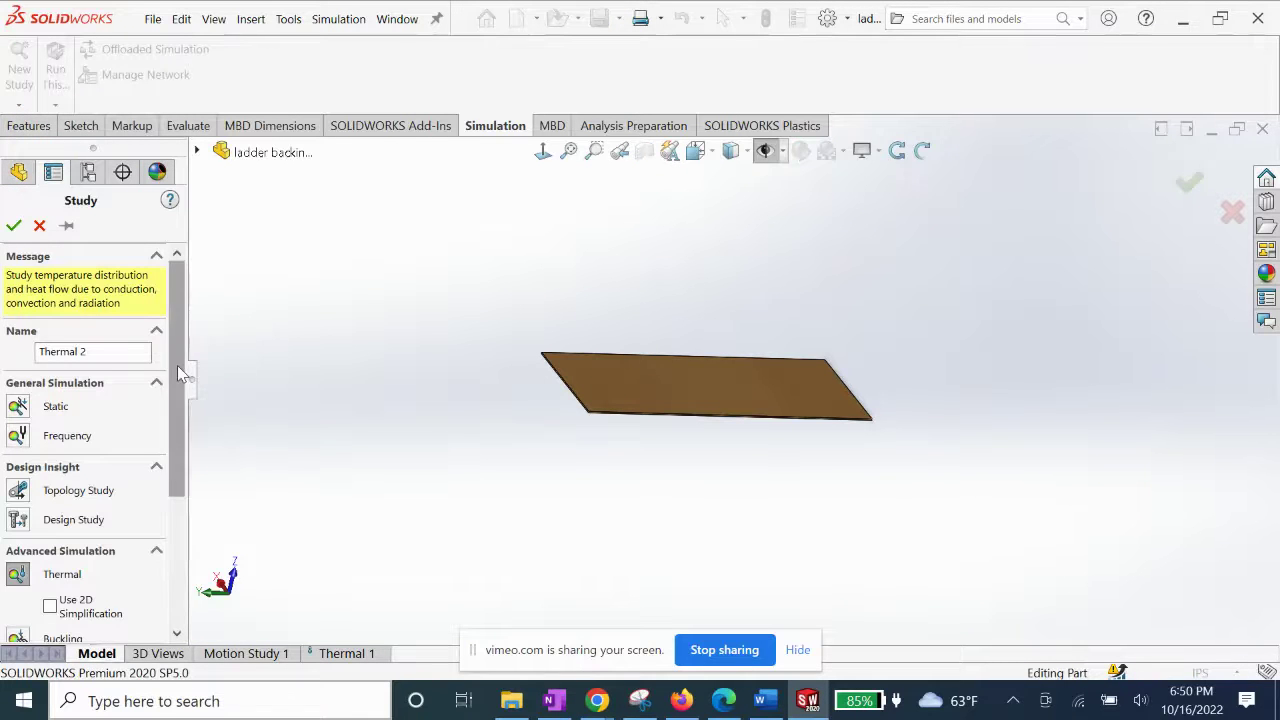
drag(177, 367, 174, 489)
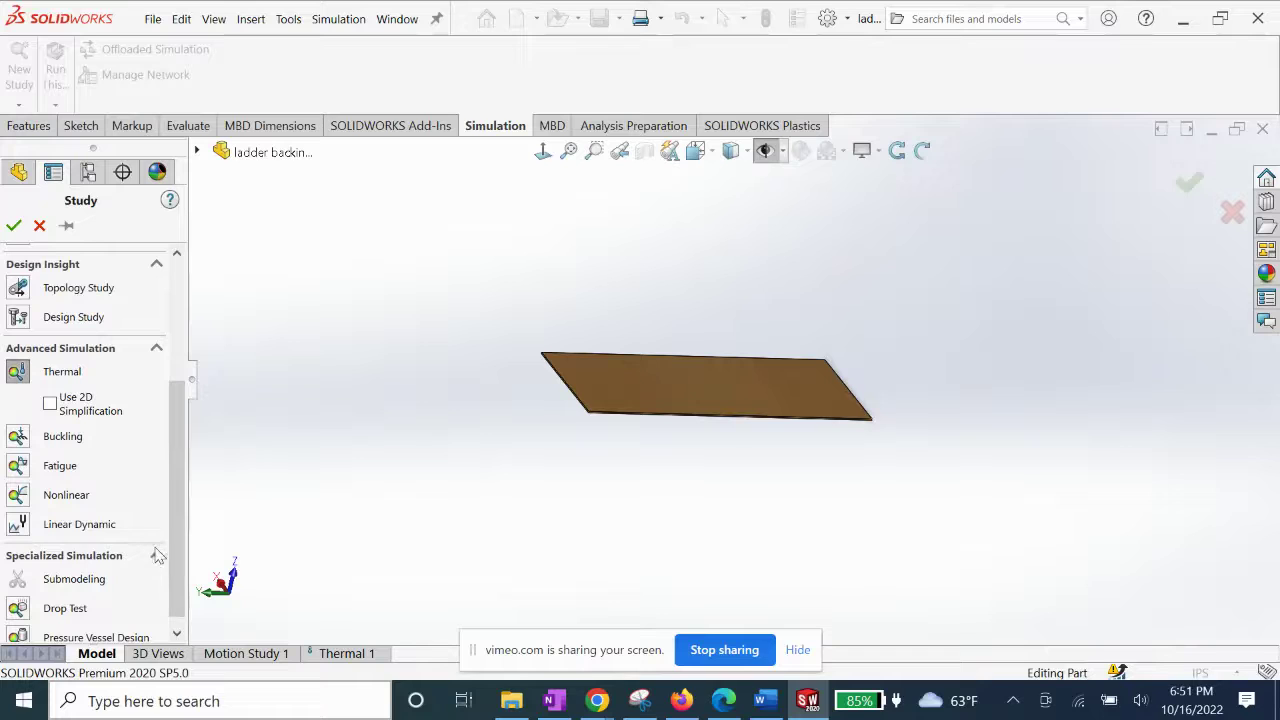
click(18, 225)
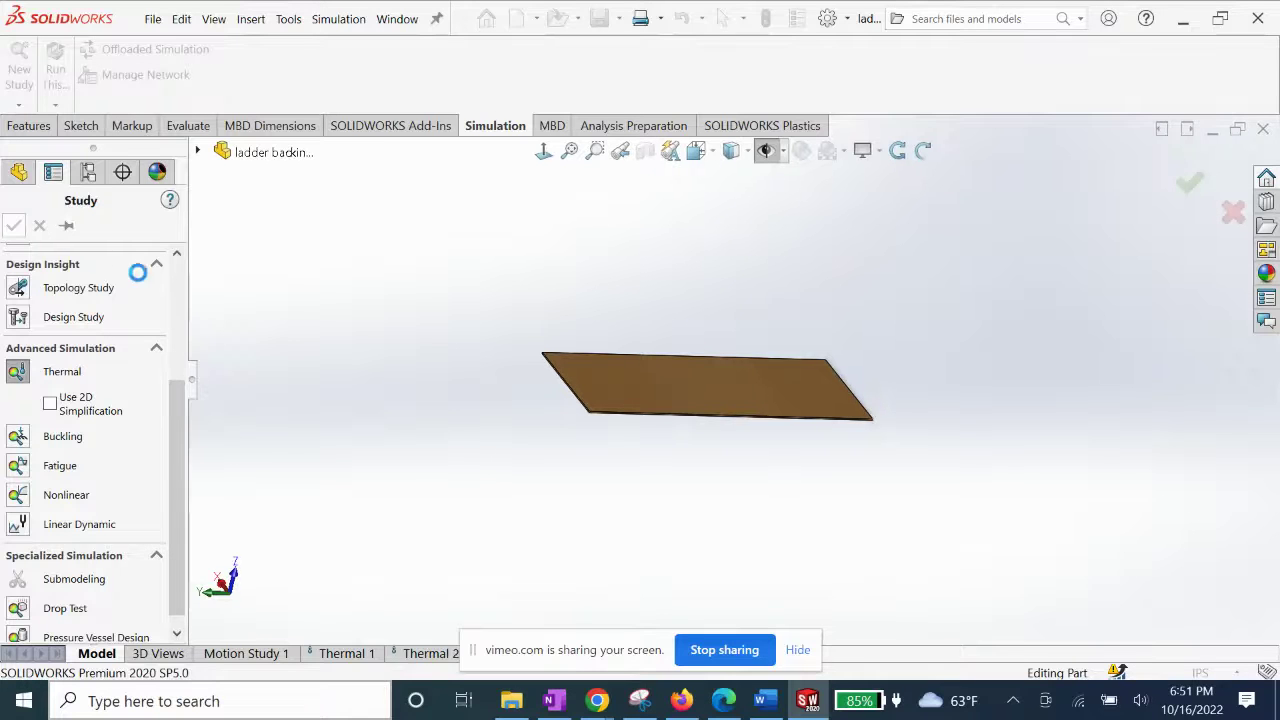
drag(519, 667, 822, 642)
middle_drag(471, 414, 599, 387)
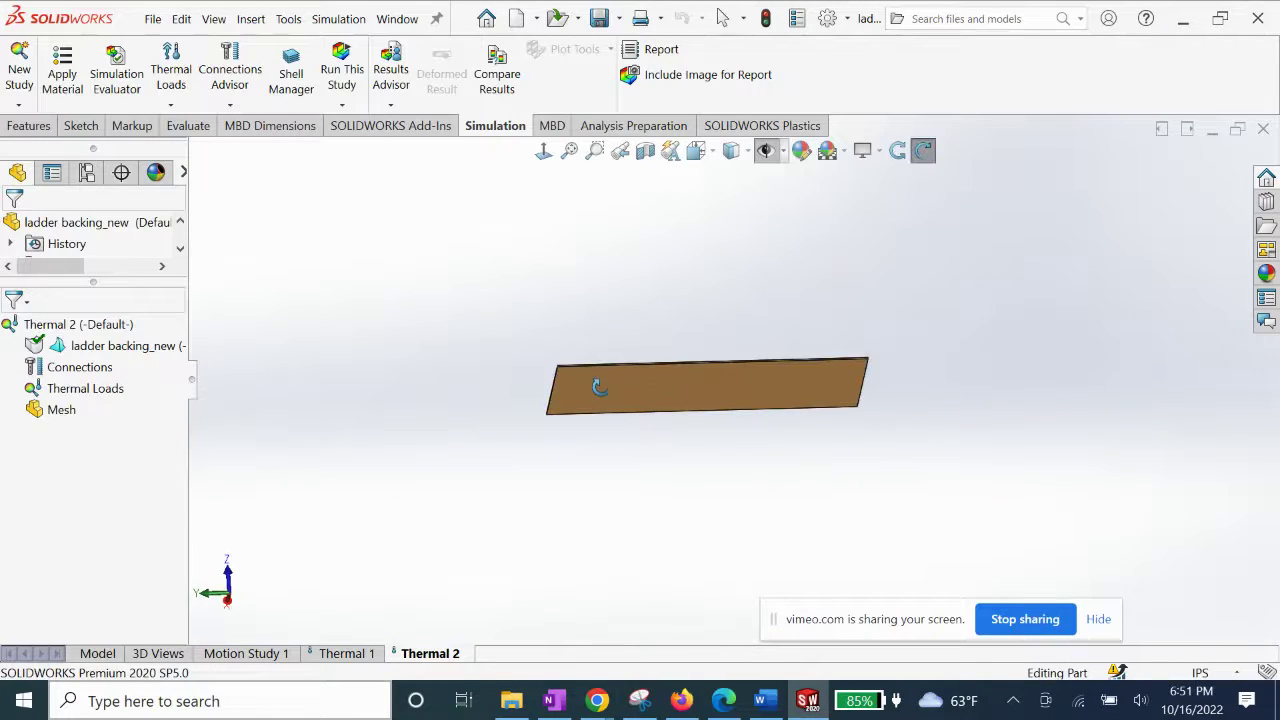
right_click(102, 392)
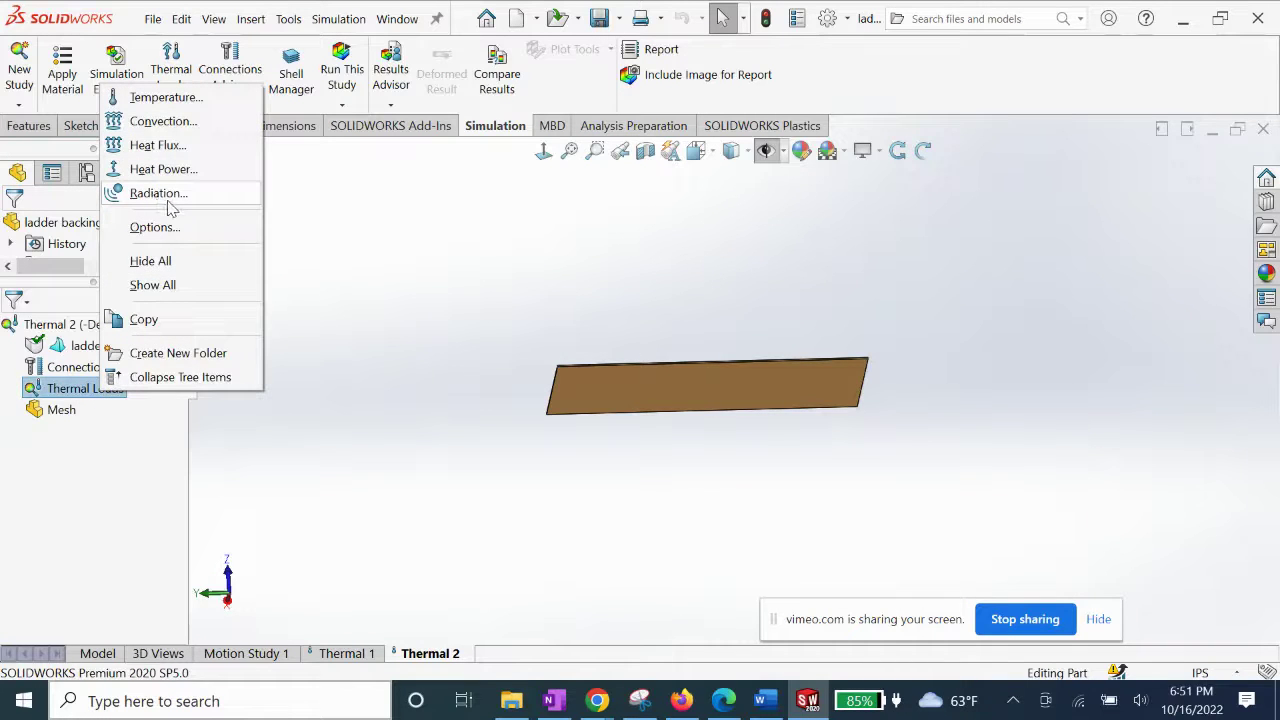
Apply a 290 K fixed temperature load, Temperature-1, to the board's face.
click(160, 97)
click(620, 400)
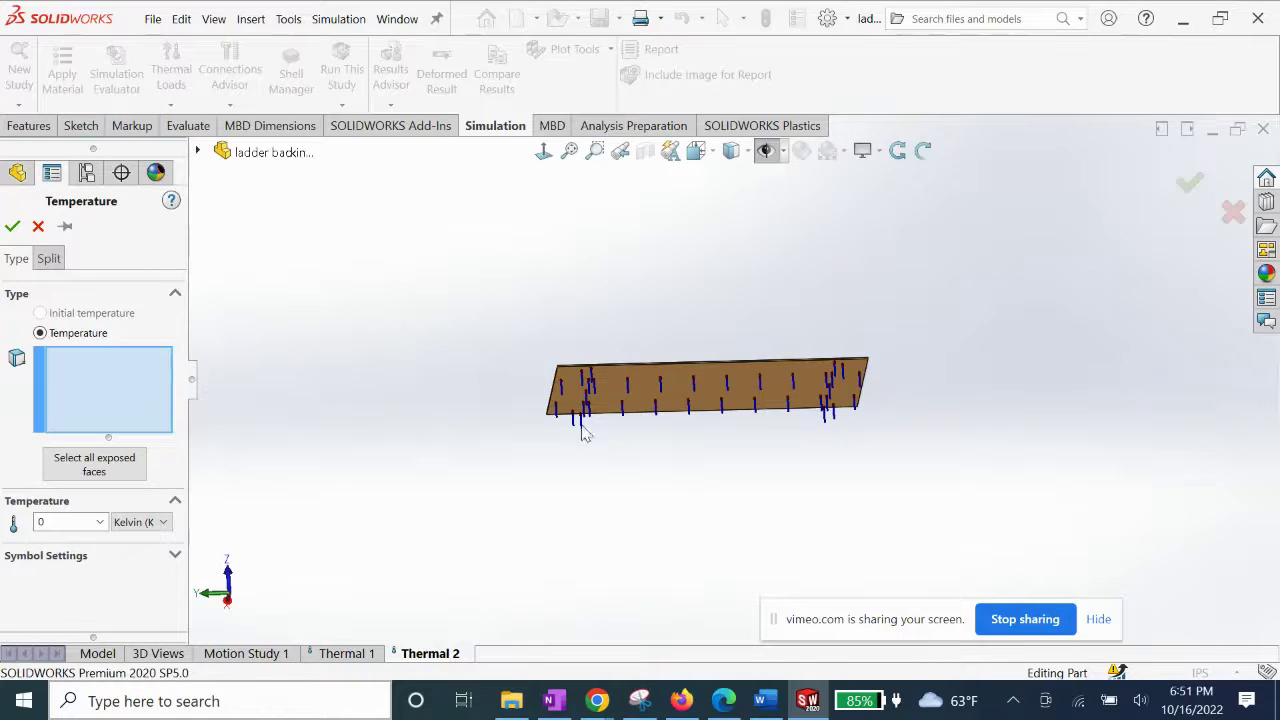
click(606, 390)
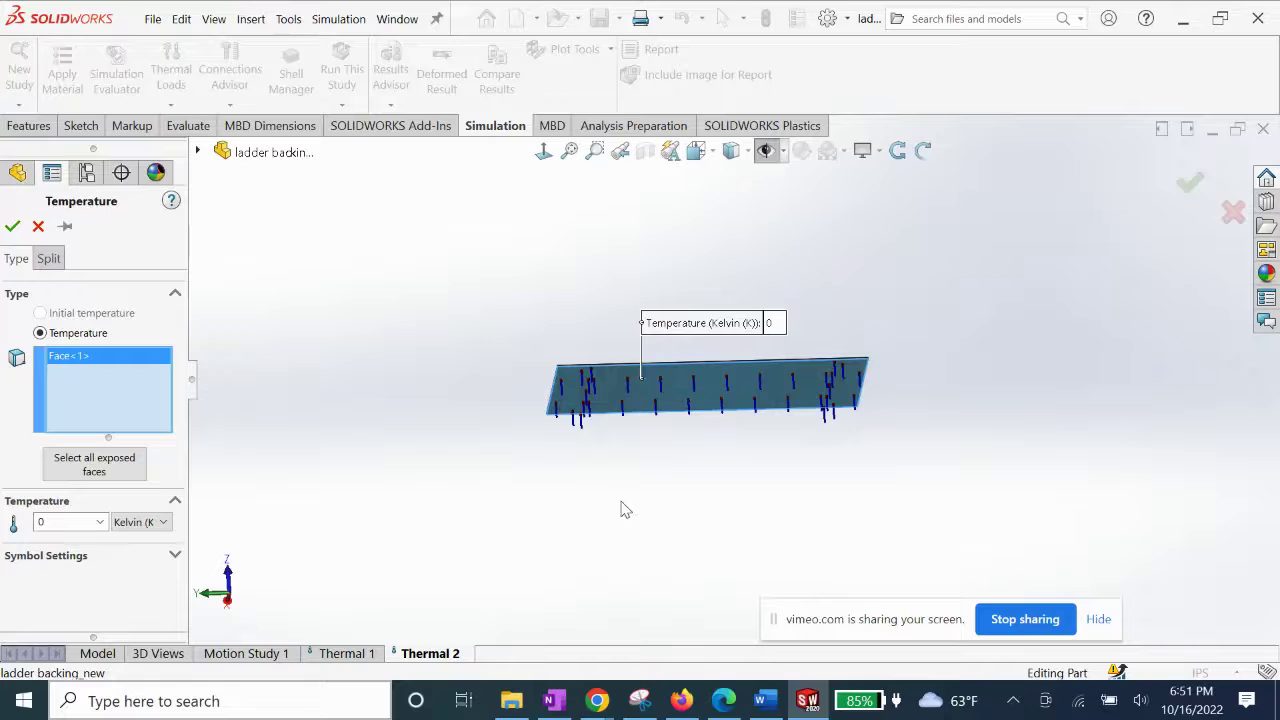
middle_drag(622, 515, 609, 474)
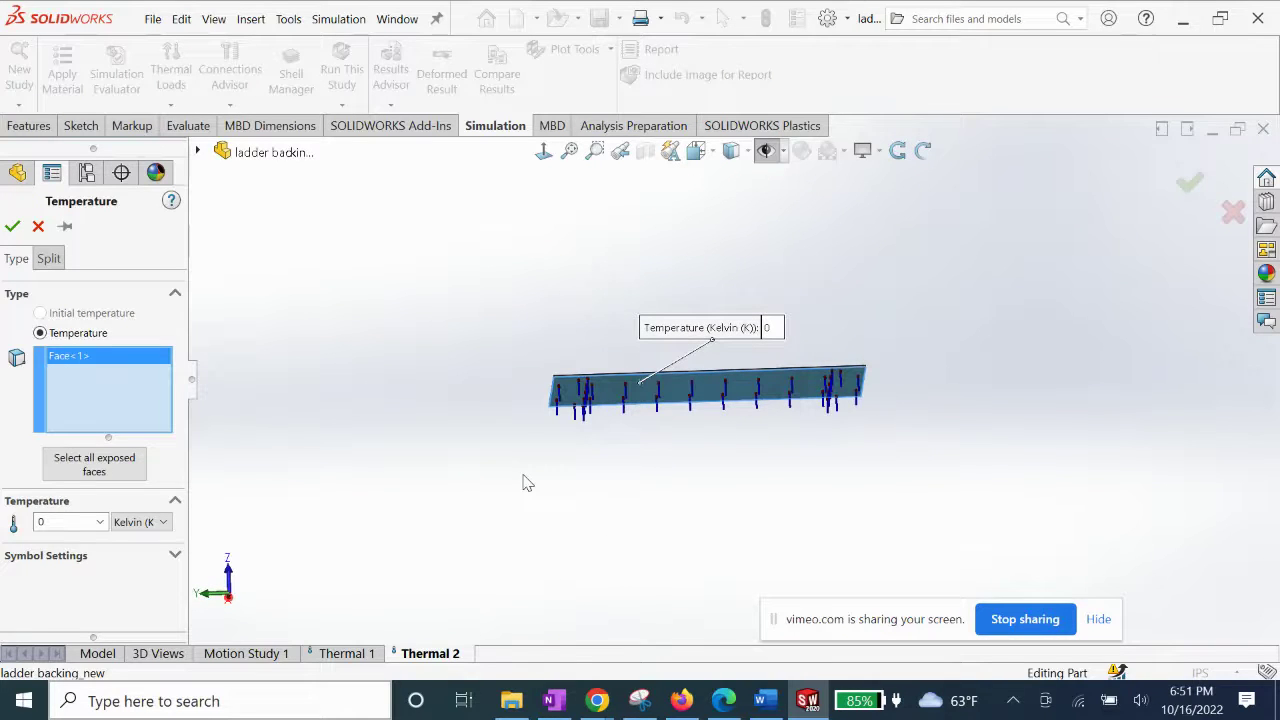
double_click(40, 522)
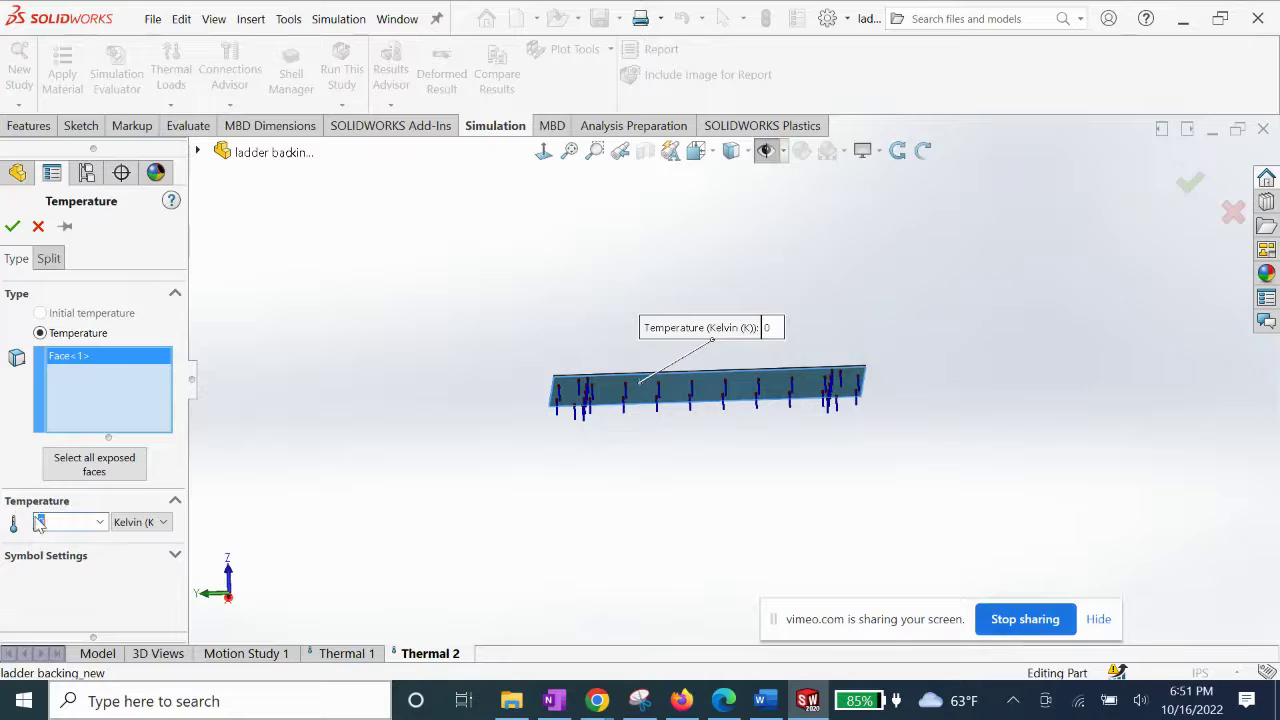
text(290)
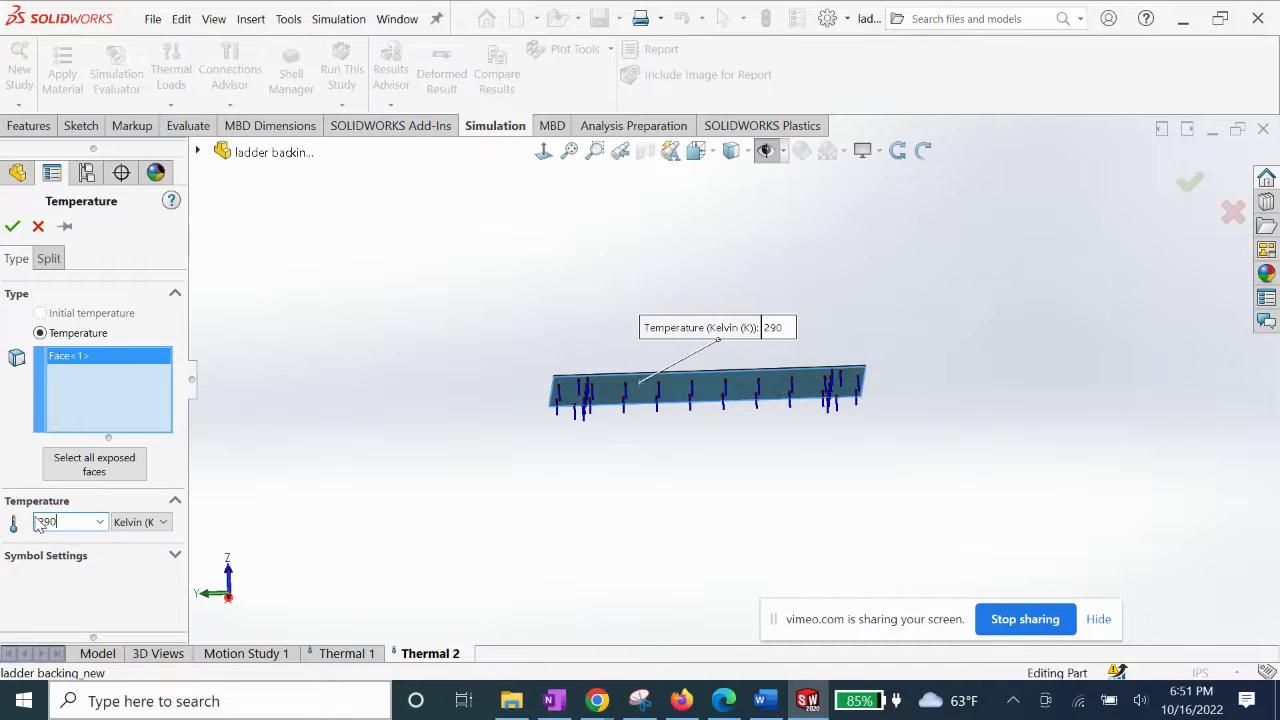
click(12, 226)
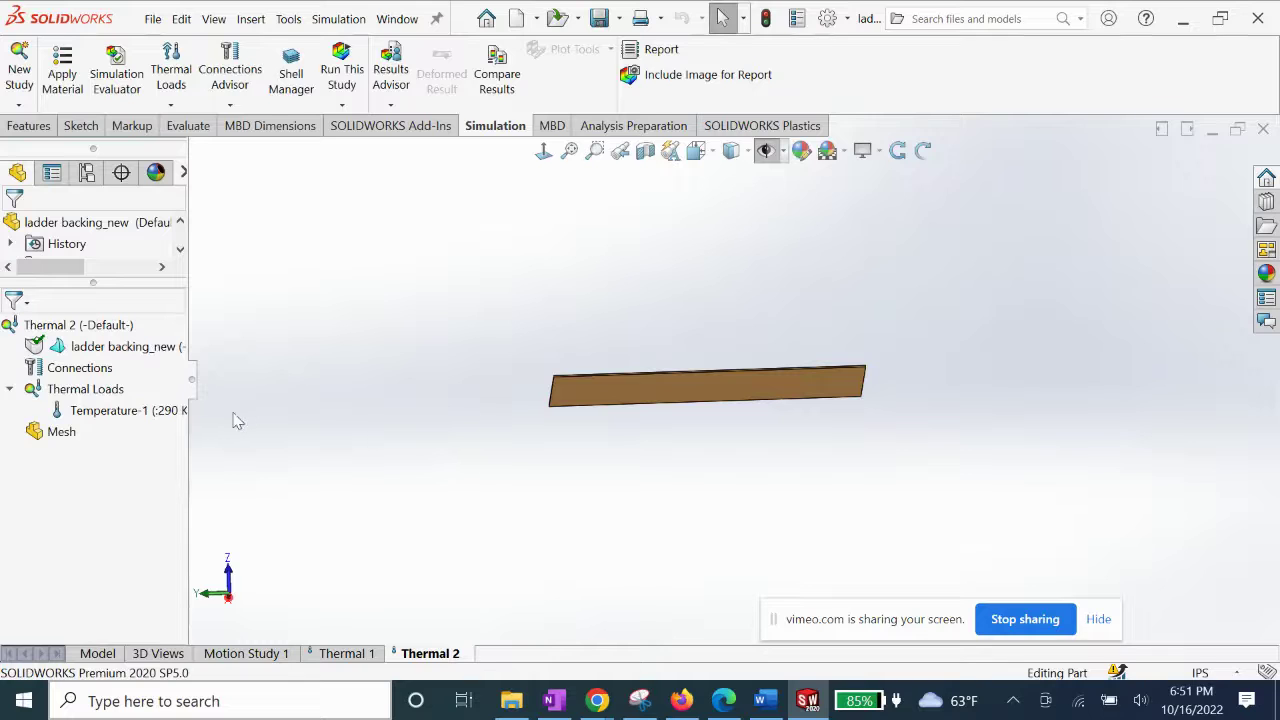
Add Convection-1 on the plate's top face: 5 W/(m²·K) coefficient, 270 K bulk ambient temperature.
right_click(86, 391)
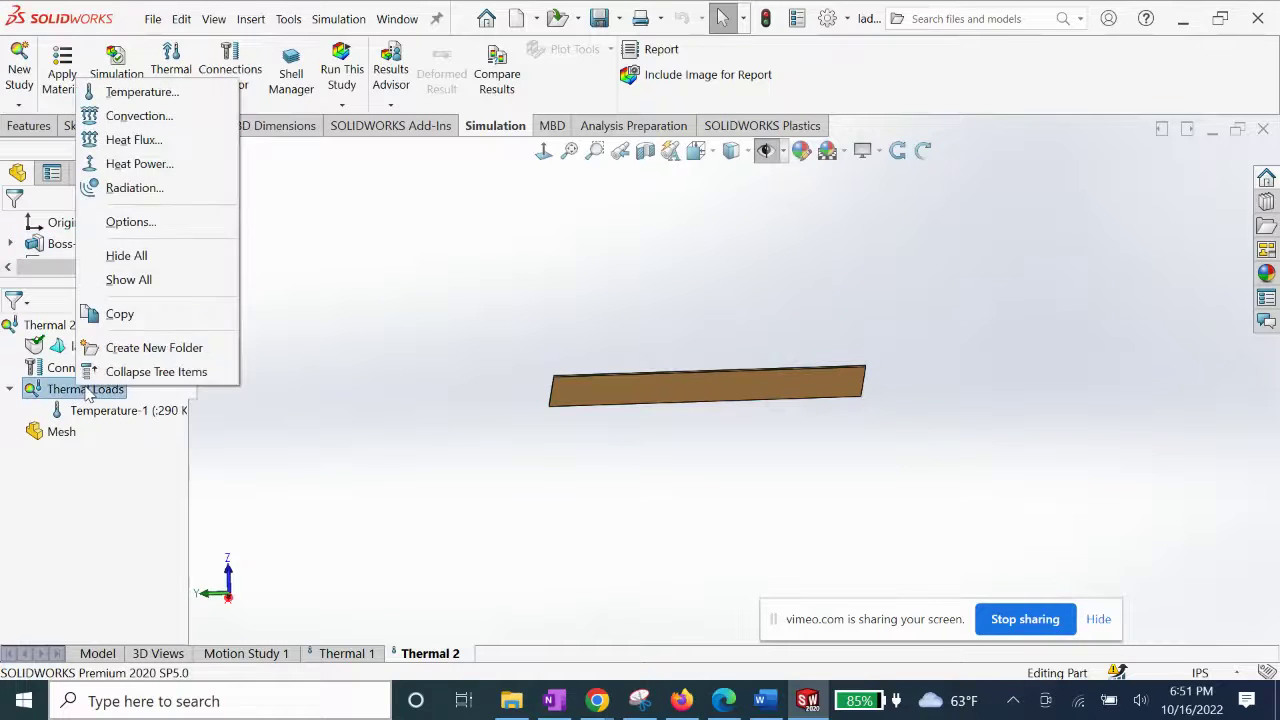
click(141, 118)
middle_drag(460, 303, 502, 405)
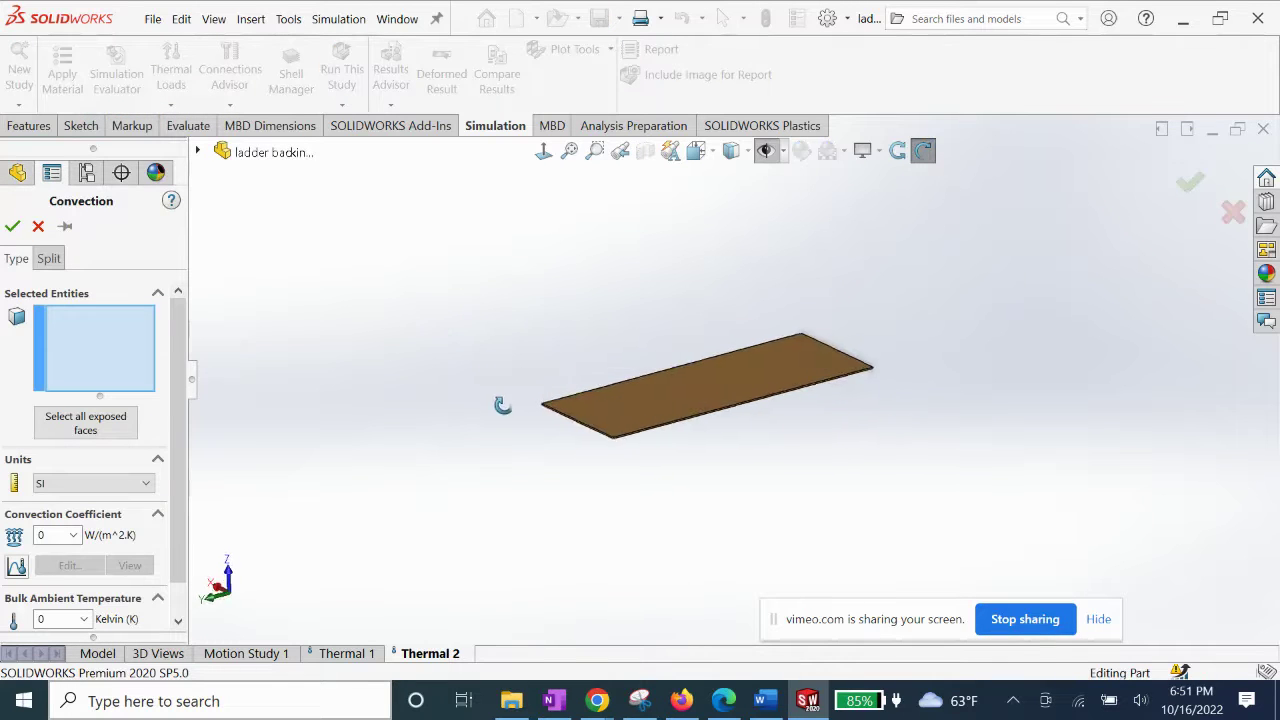
click(670, 400)
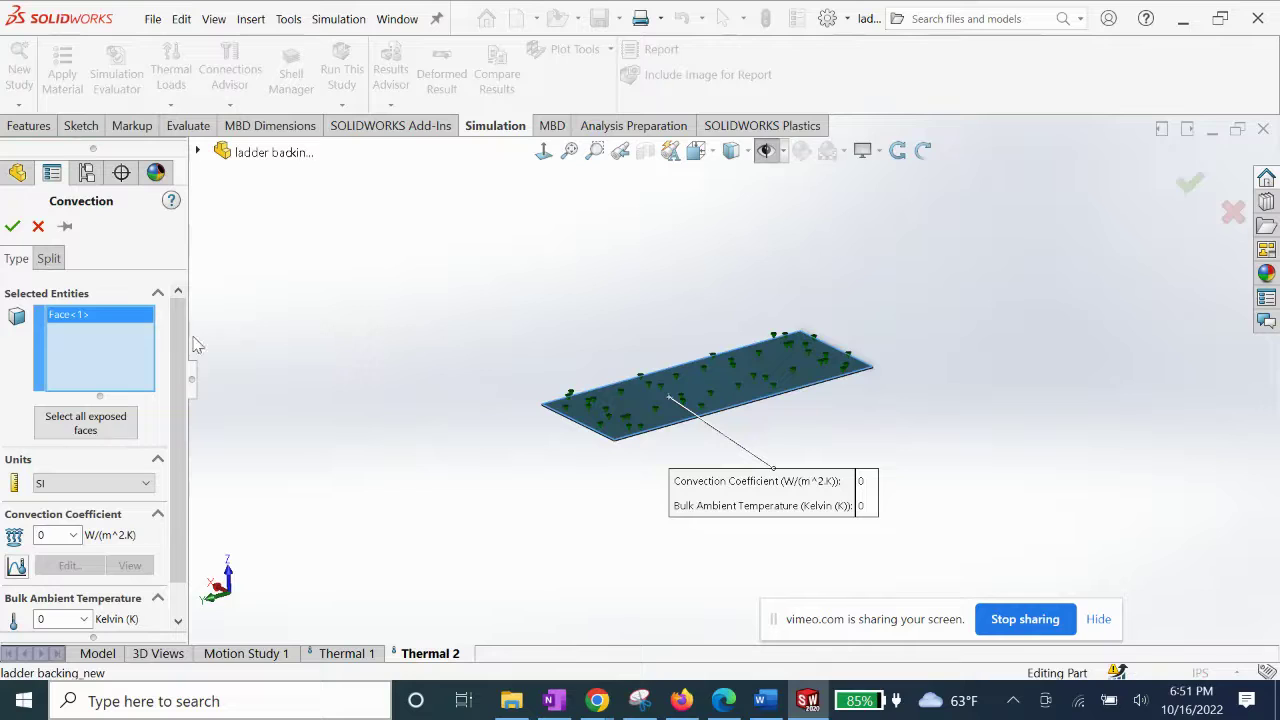
click(45, 535)
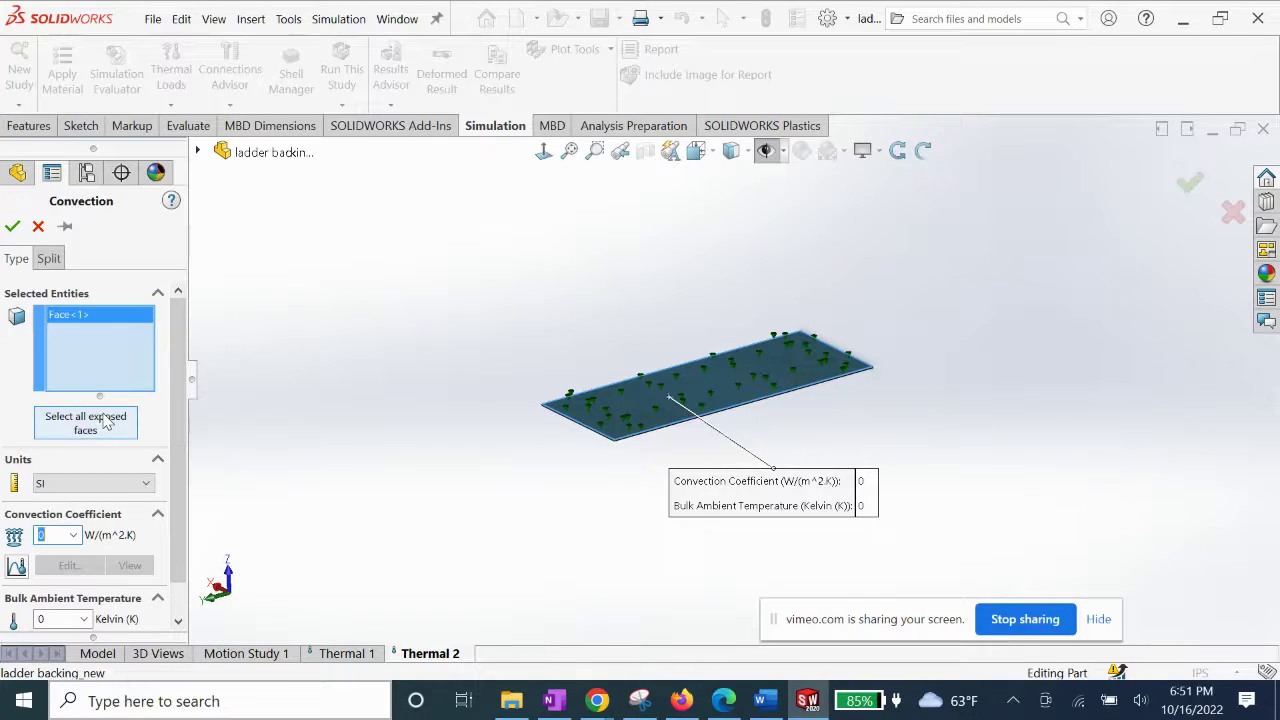
text(5)
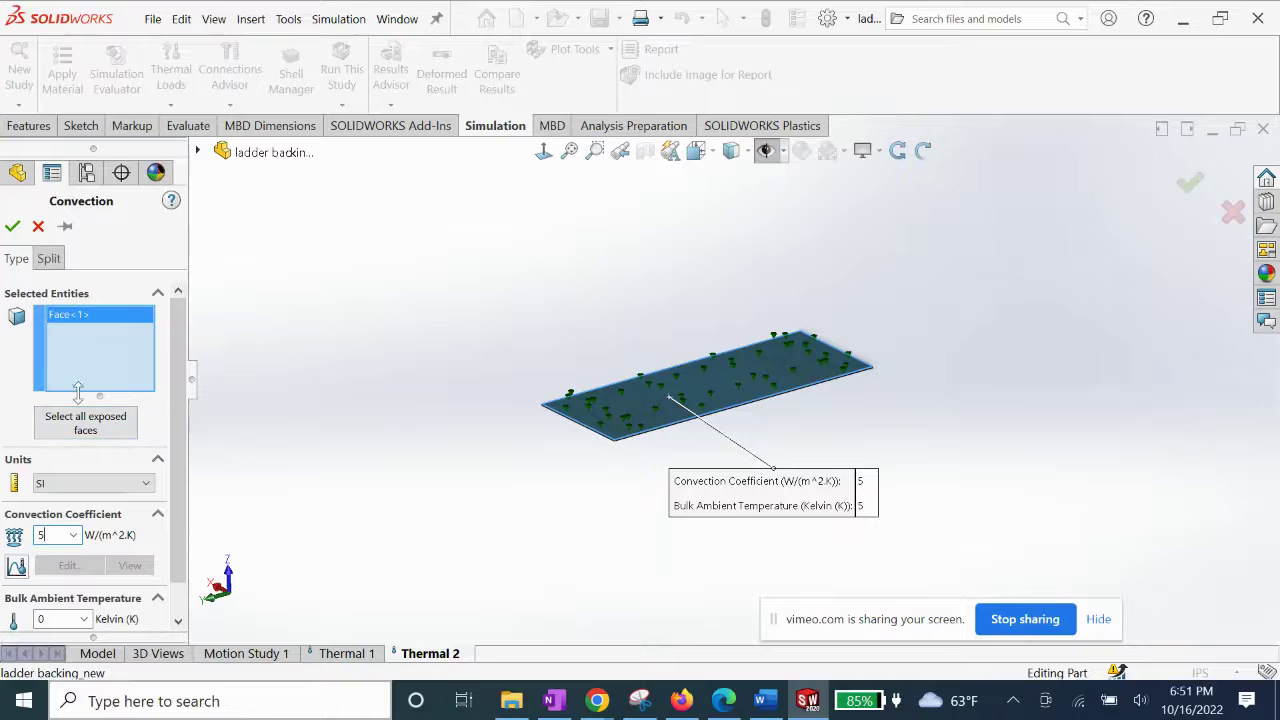
scroll(100, 470, down, 1)
click(45, 583)
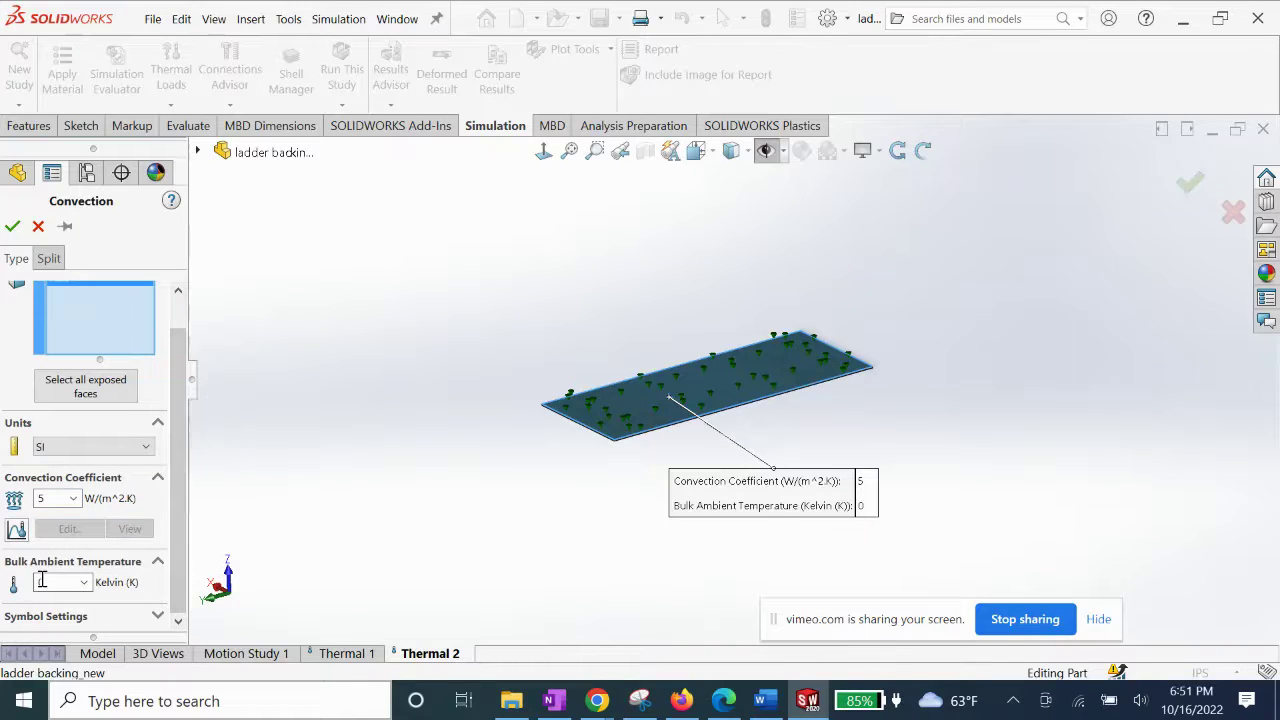
text(270)
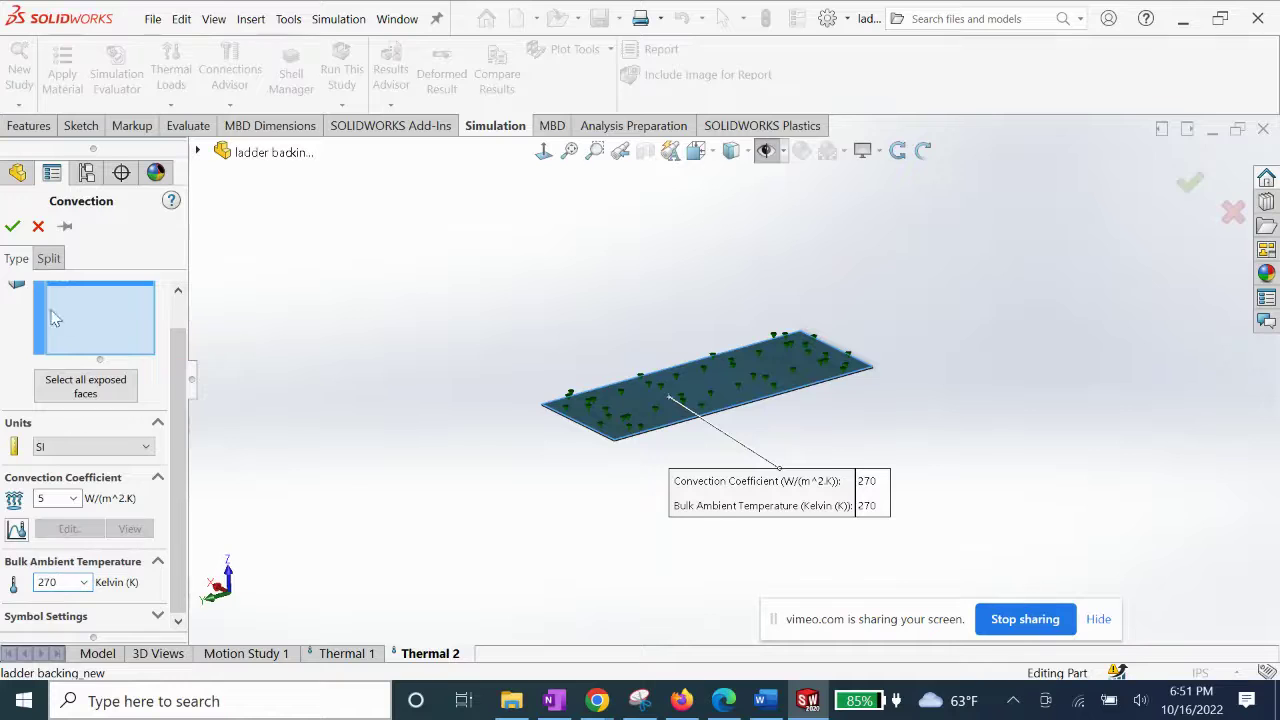
click(12, 226)
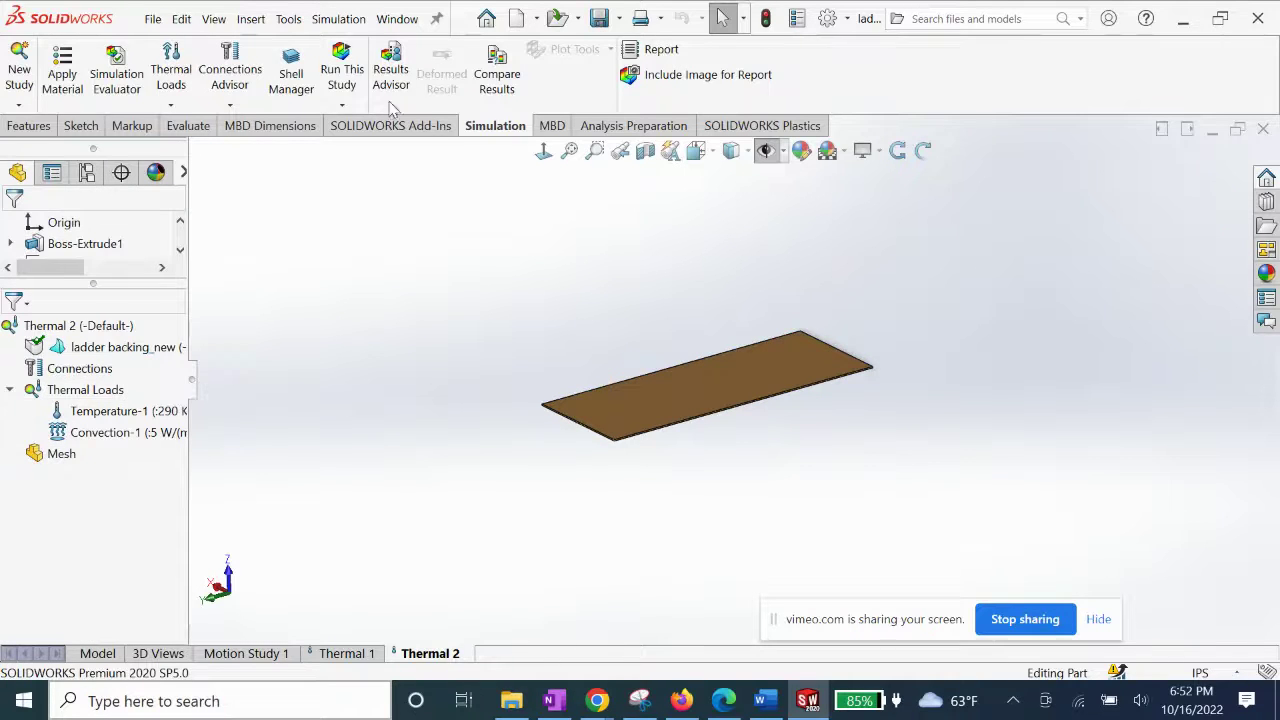
Run Thermal 2 and display the plate's 285.8–290 K temperature plot.
click(341, 72)
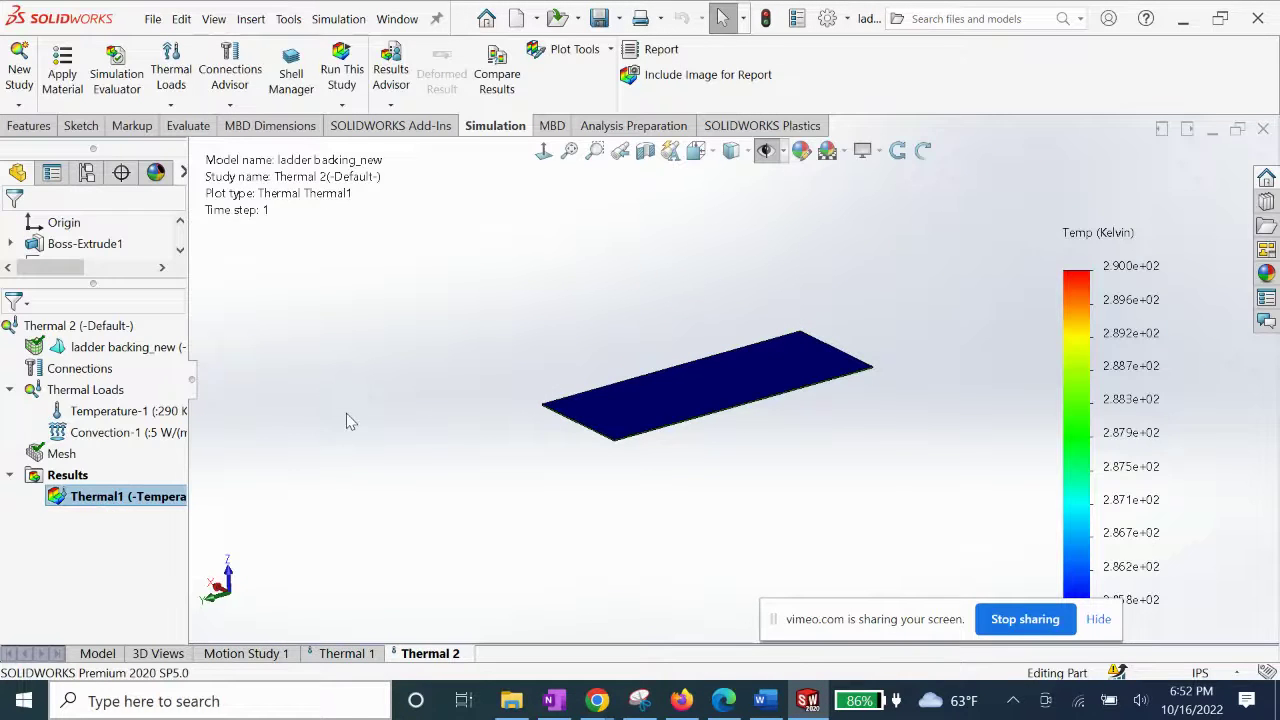
click(82, 498)
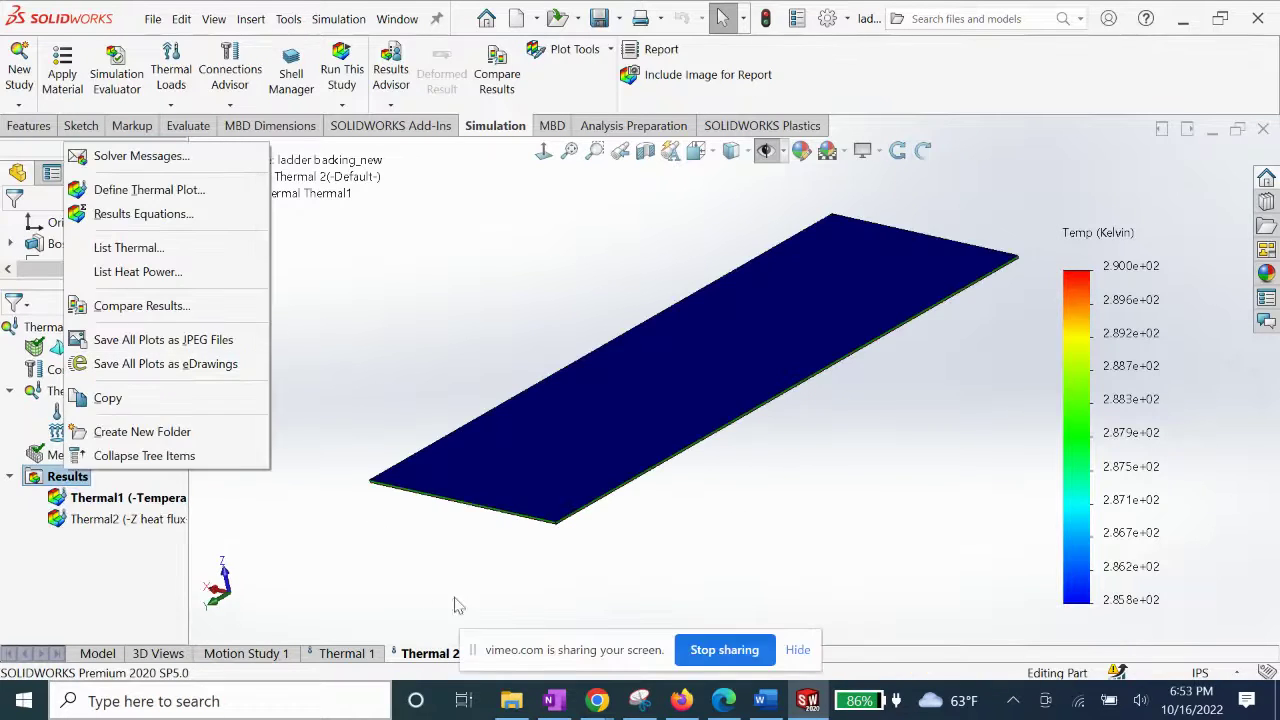
click(512, 596)
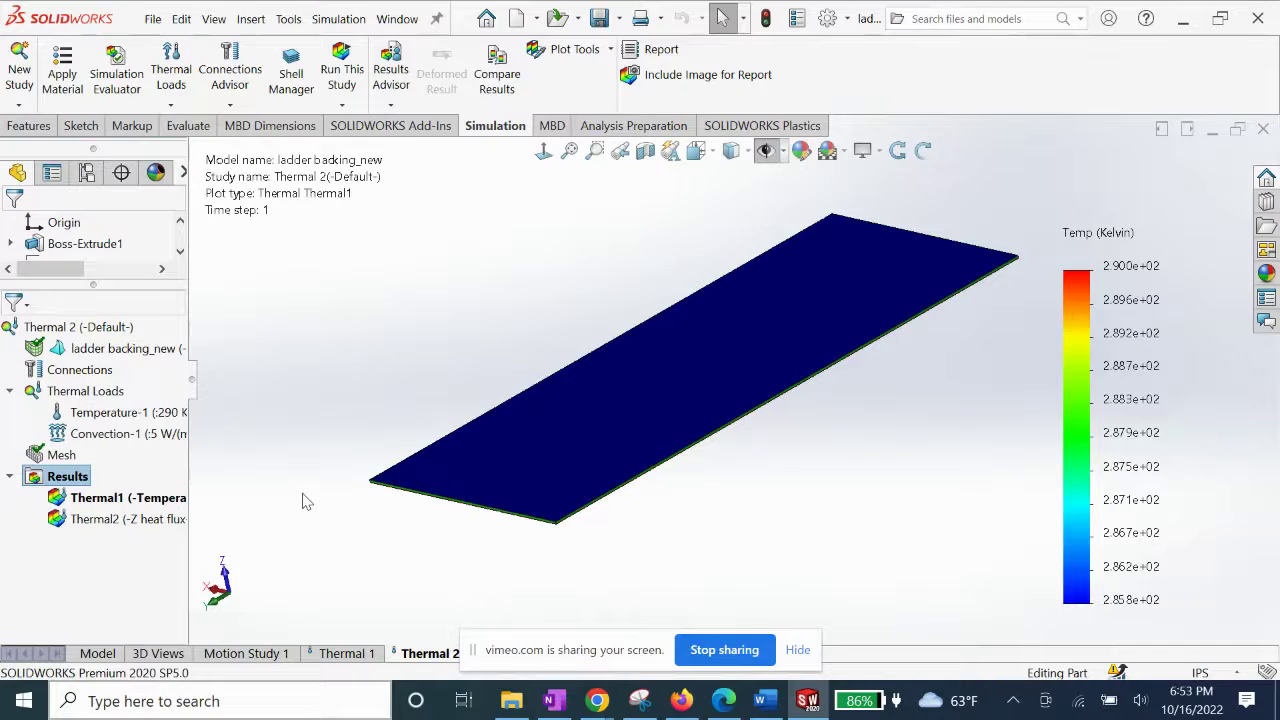
right_click(80, 481)
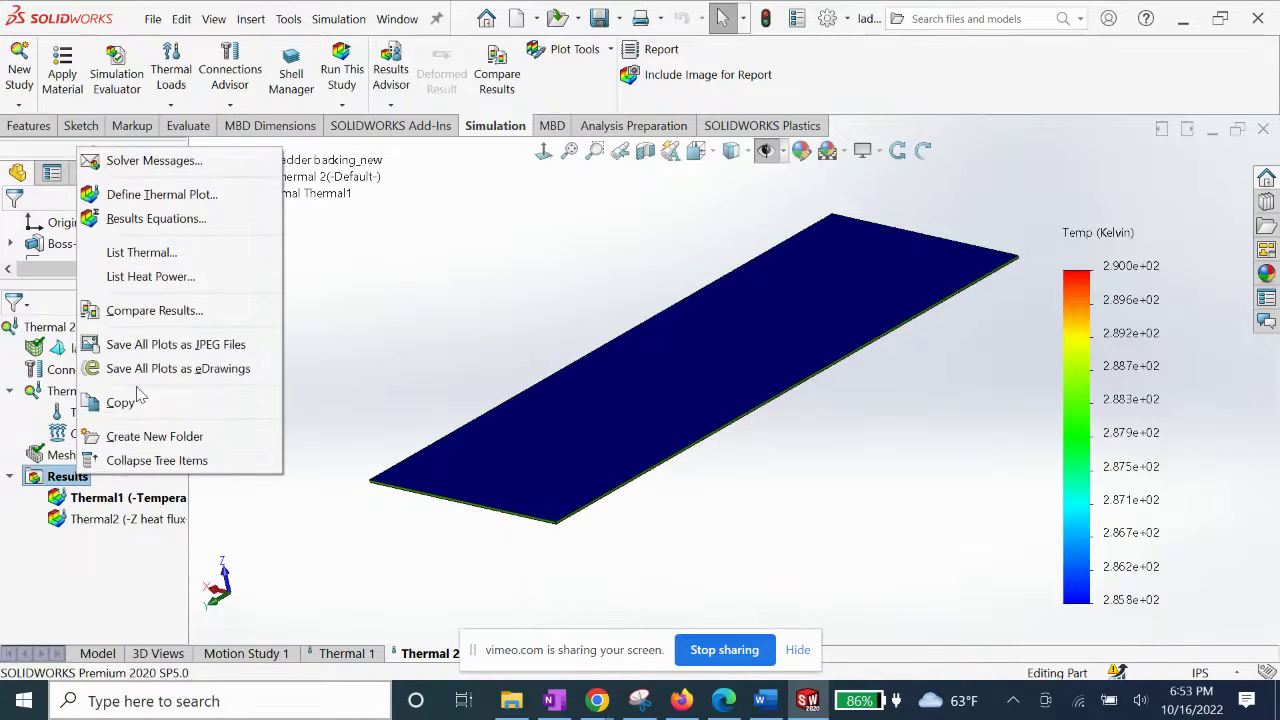
List heat power through the plate's top face, reporting 55.1 W out and 0 W in.
click(150, 277)
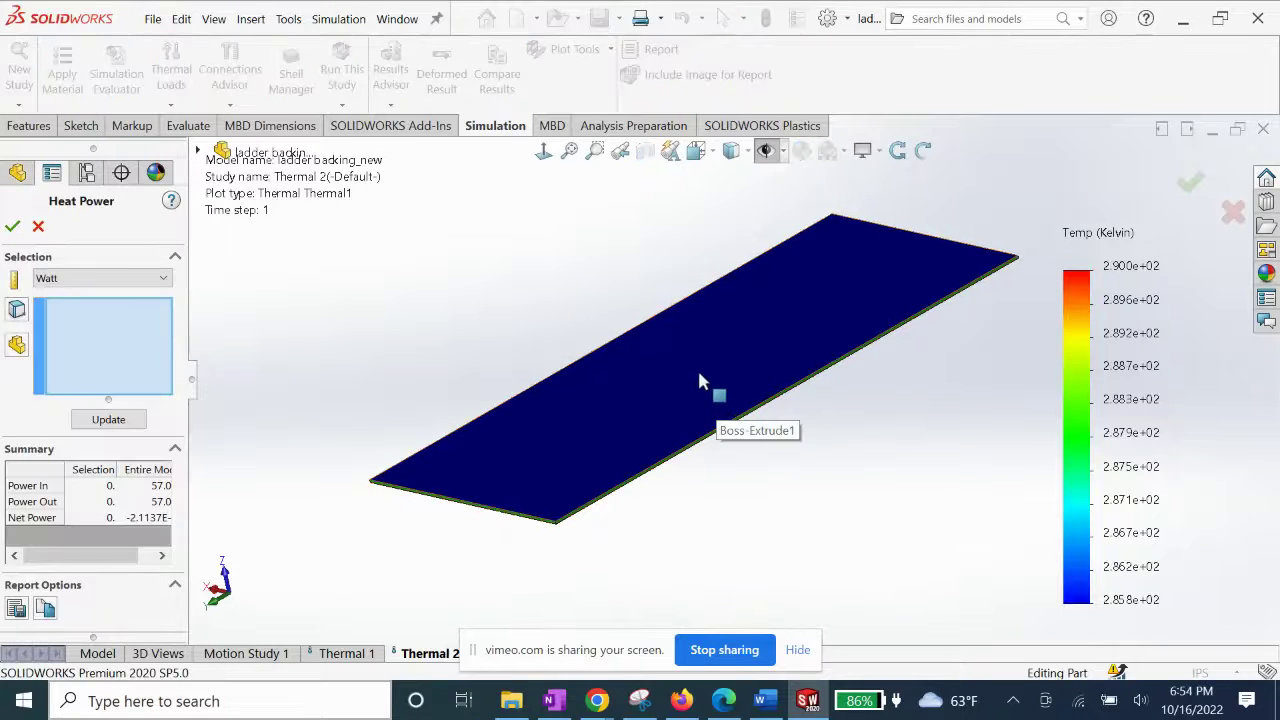
click(699, 381)
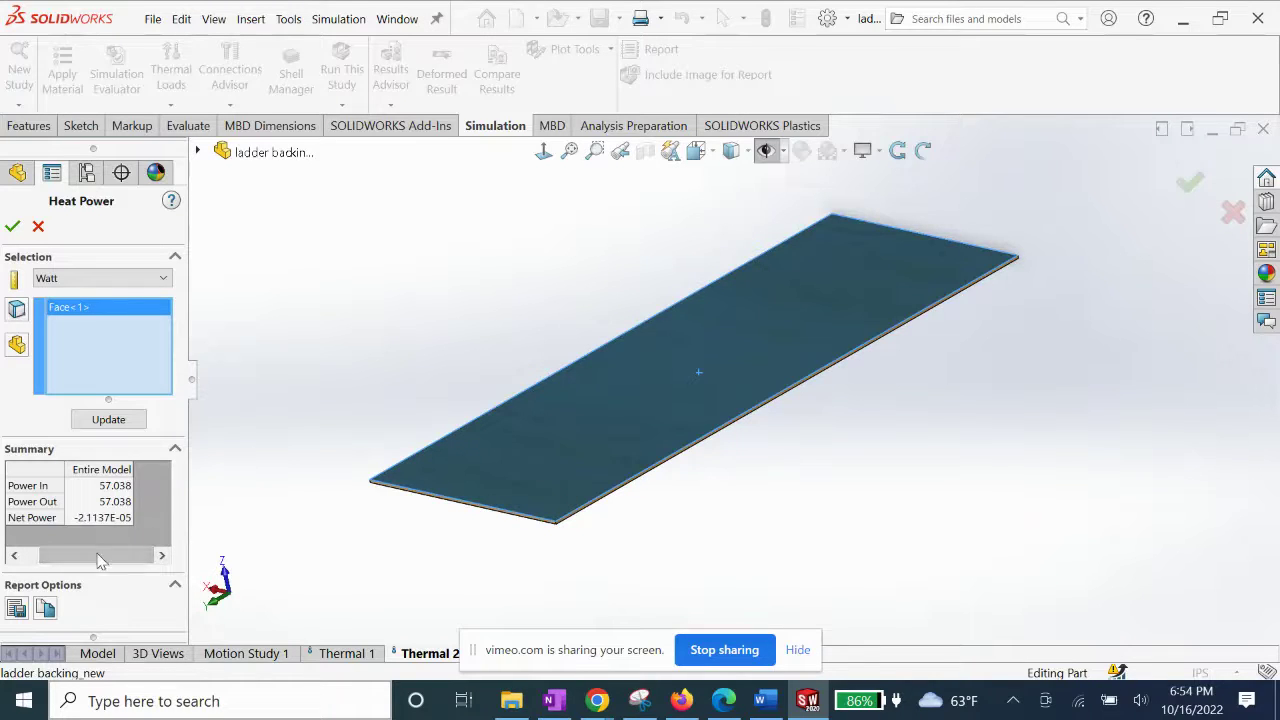
click(18, 557)
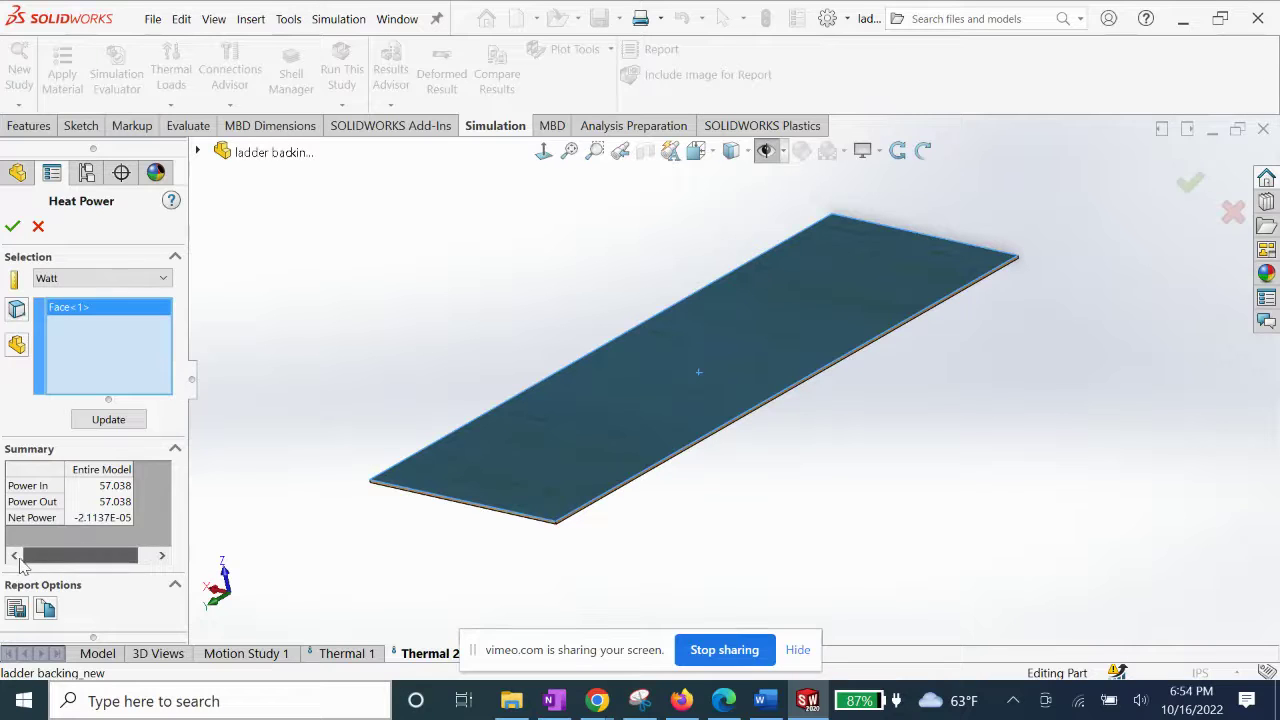
click(592, 424)
click(594, 422)
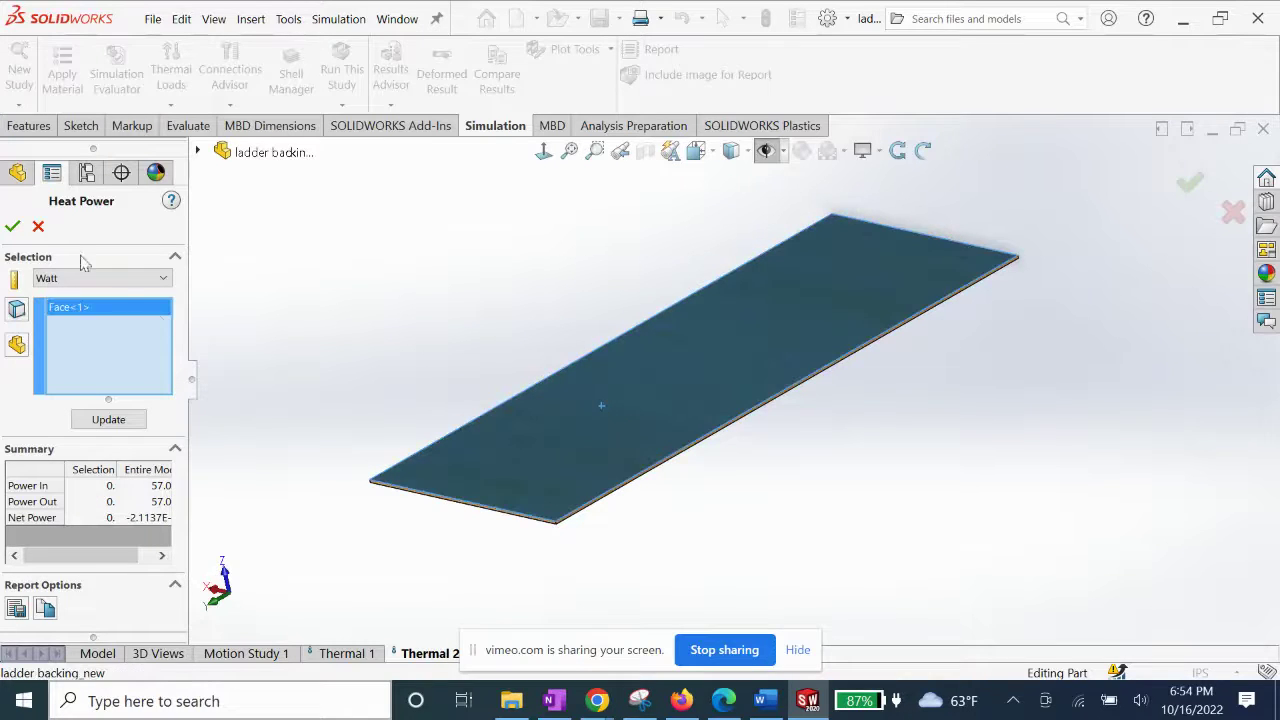
click(13, 227)
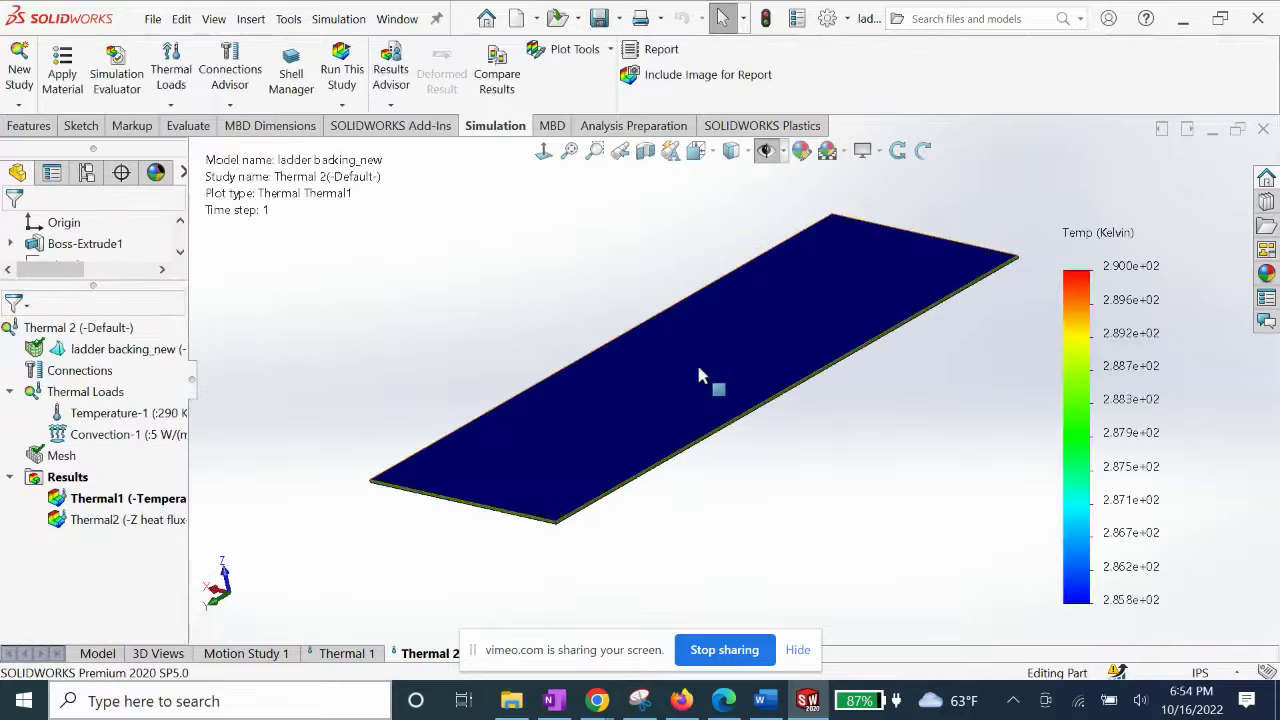
click(657, 411)
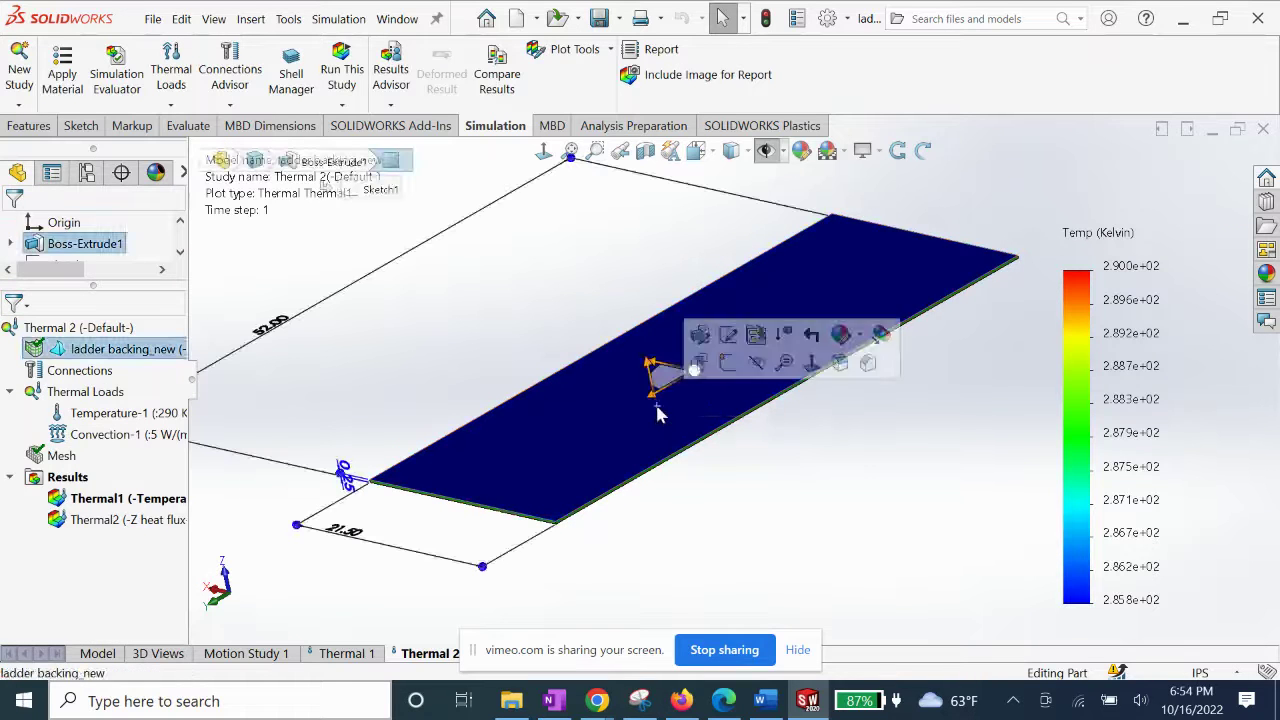
right_click(68, 478)
click(140, 280)
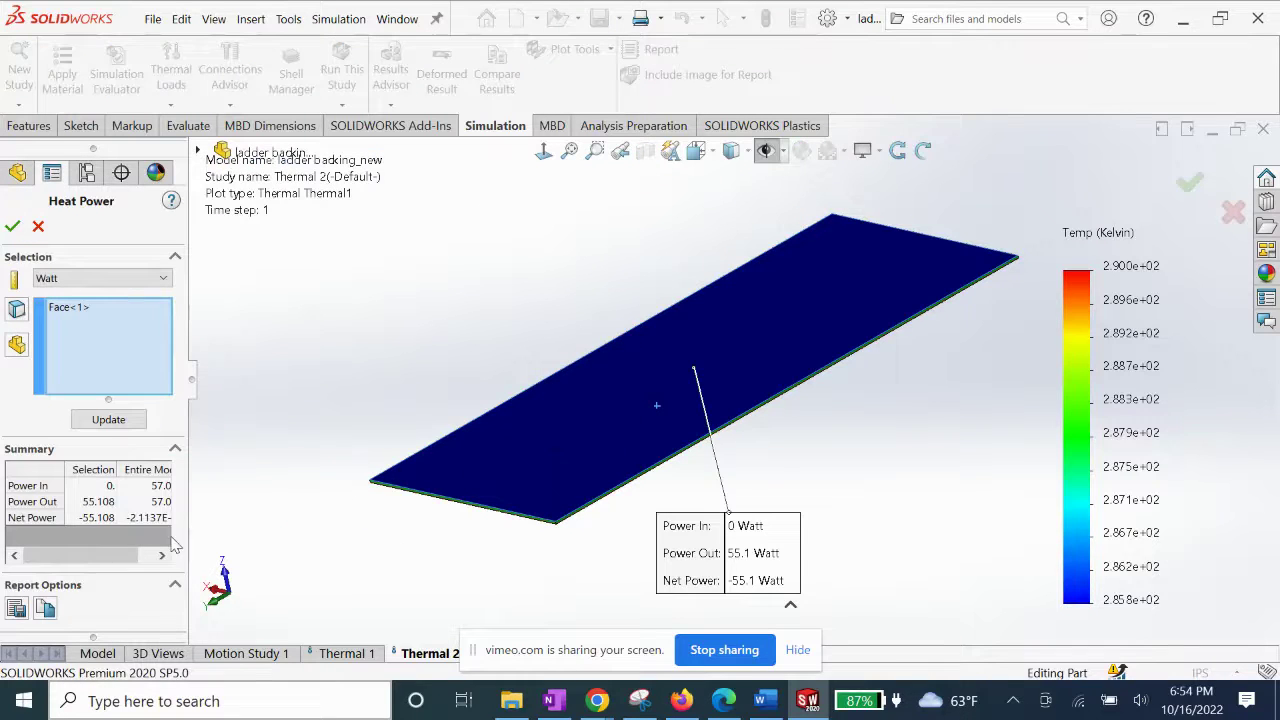
click(110, 420)
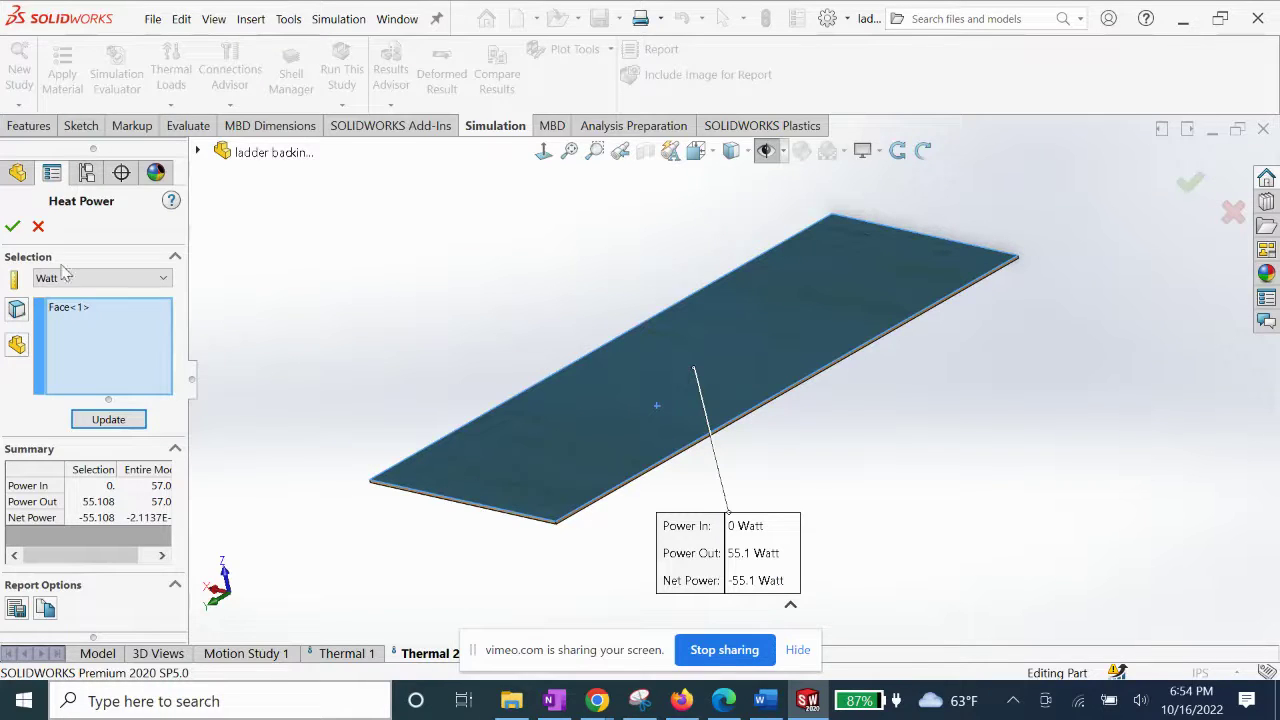
click(12, 229)
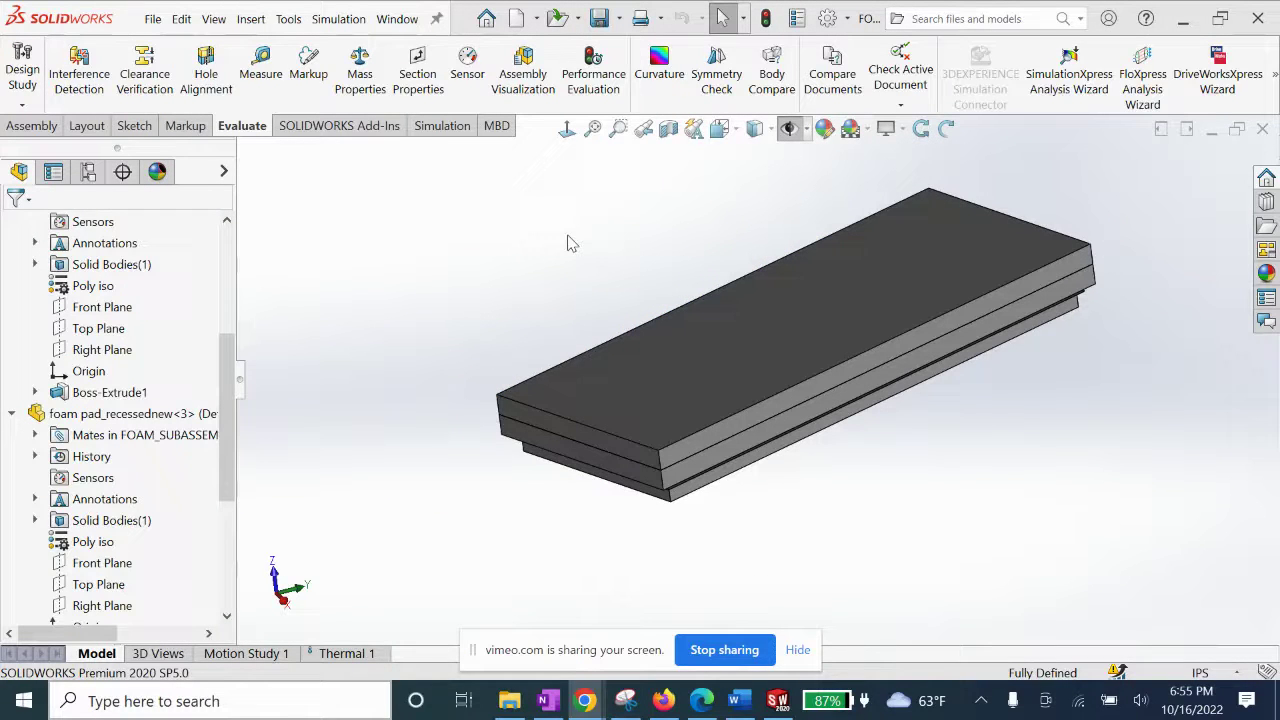
Check the Poly iso material assigned to foam pad_recessednew<3> in the foam pad assembly.
drag(622, 236, 589, 229)
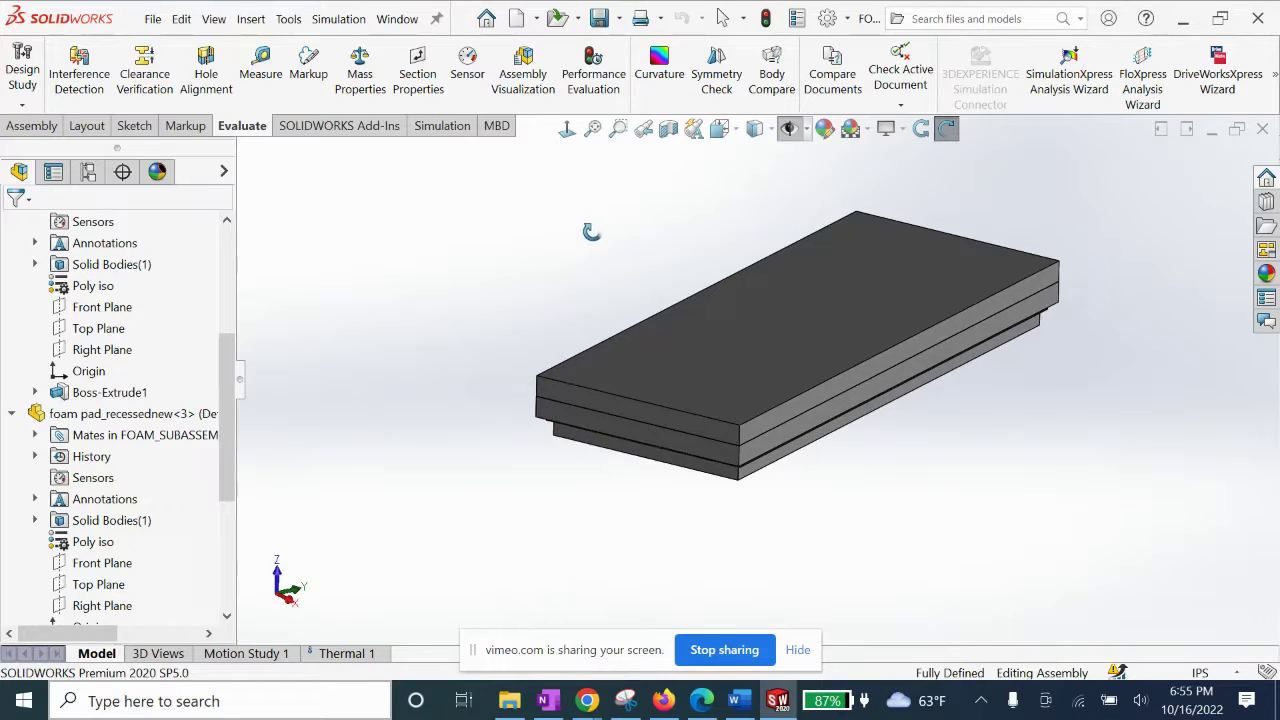
key(Escape)
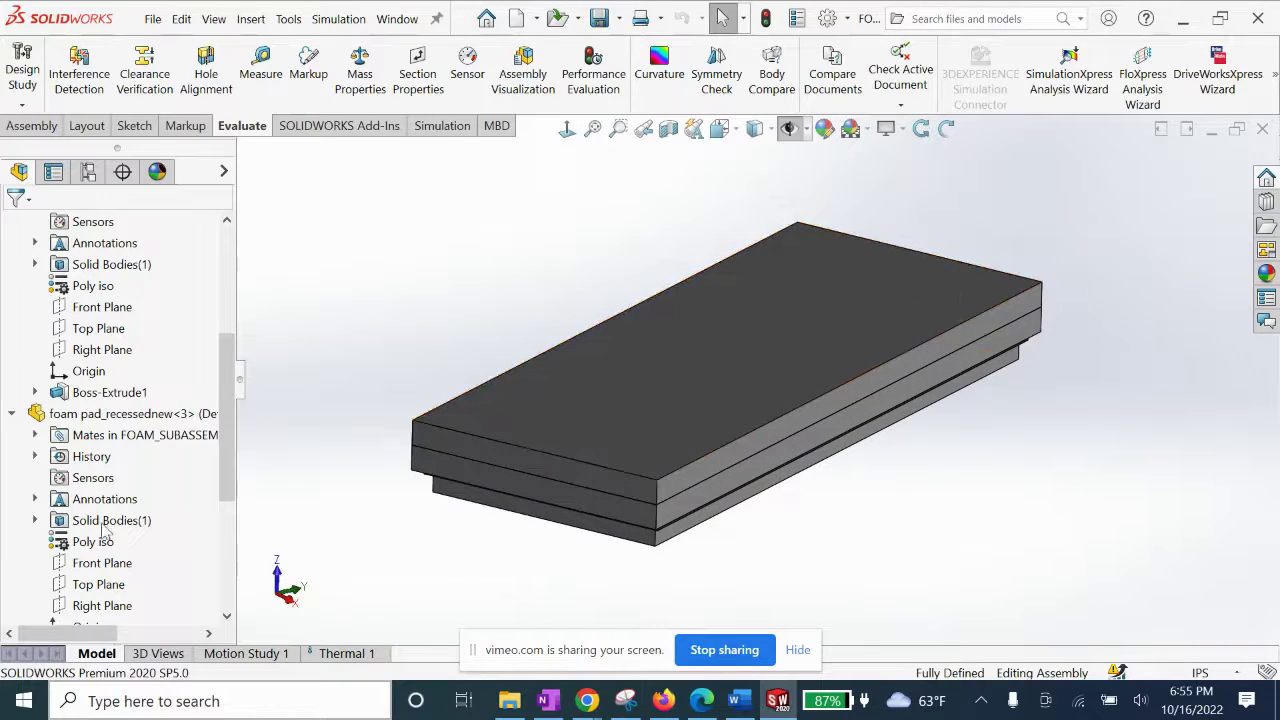
right_click(102, 545)
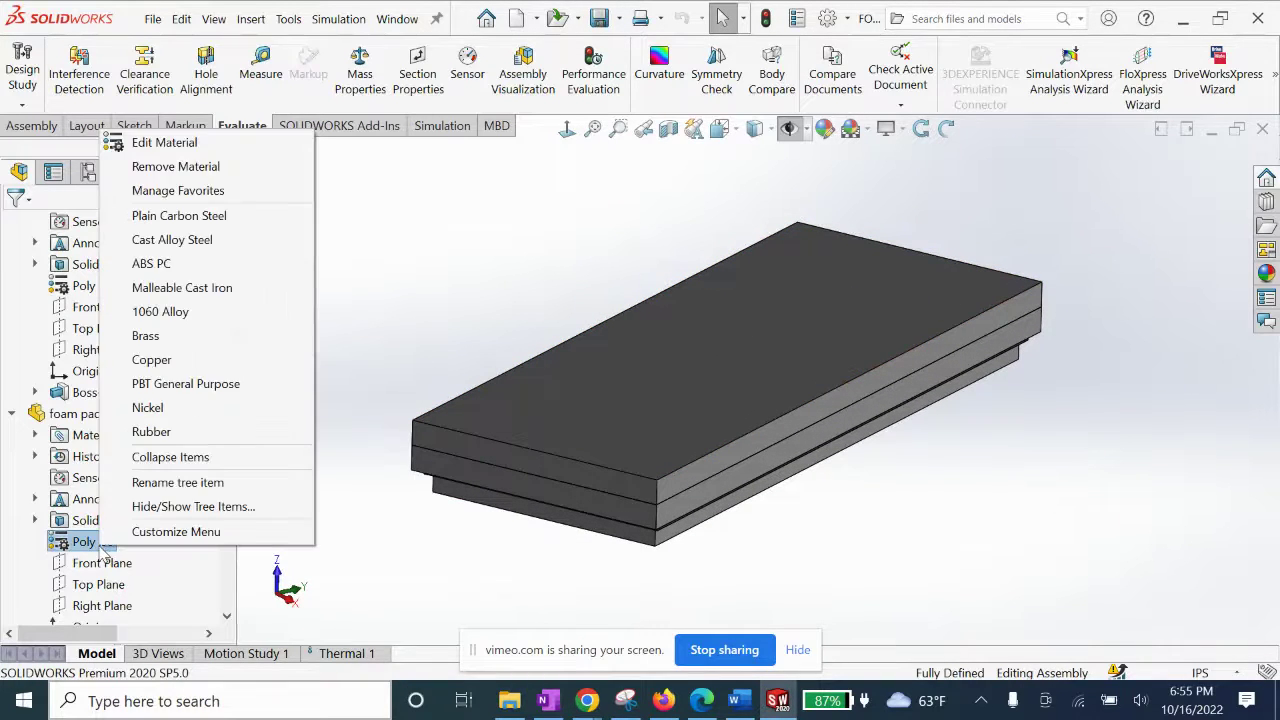
click(164, 142)
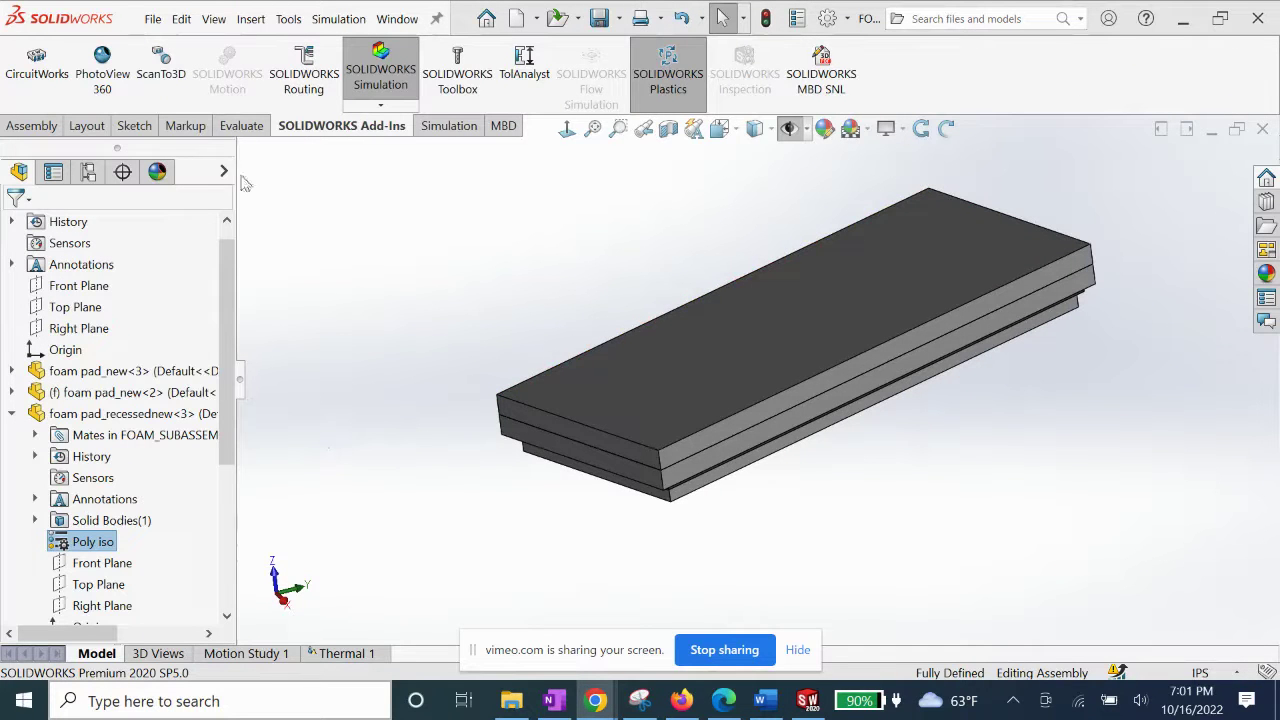
Start a Thermal study for the foam pad assembly, keeping the default name Thermal 2.
click(425, 126)
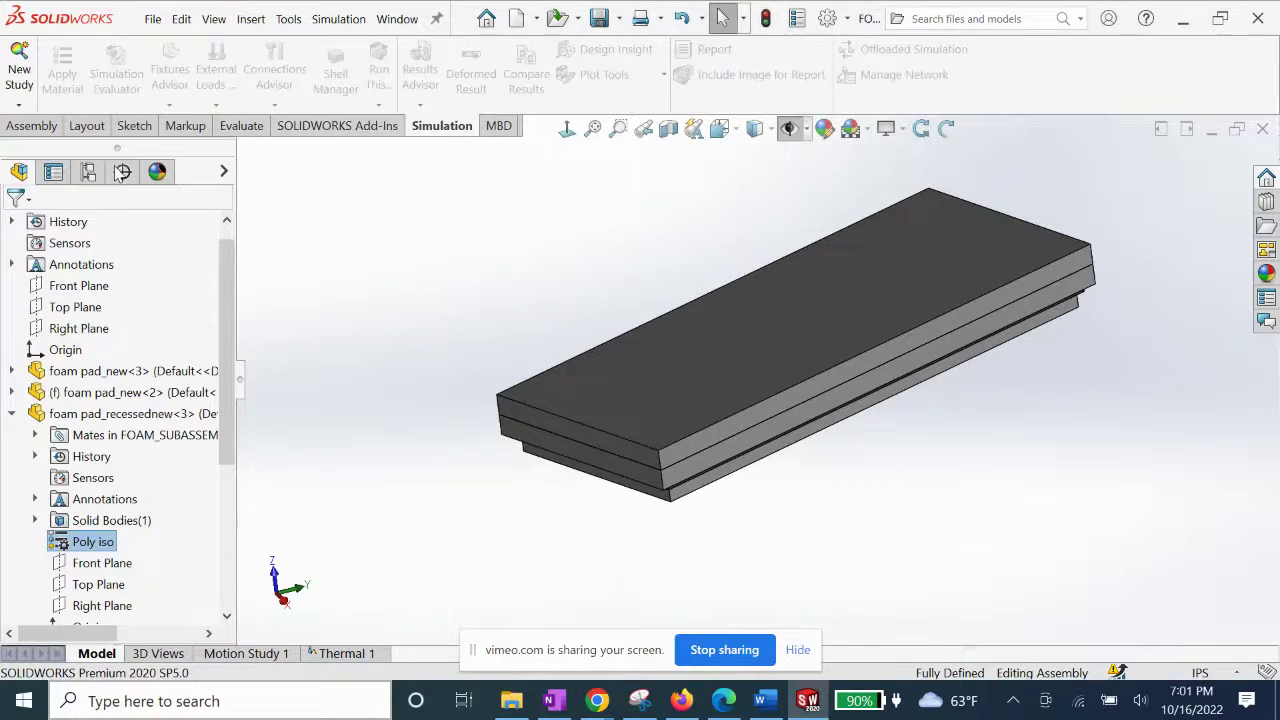
click(19, 104)
click(57, 123)
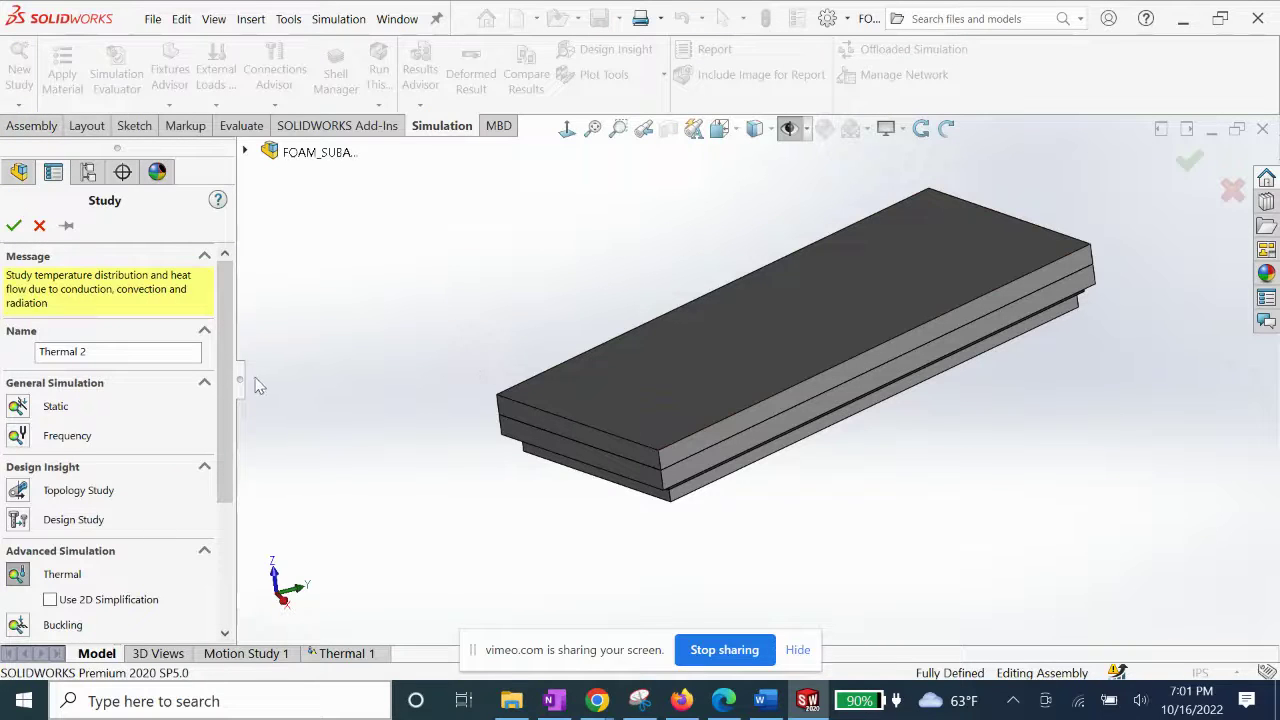
click(13, 225)
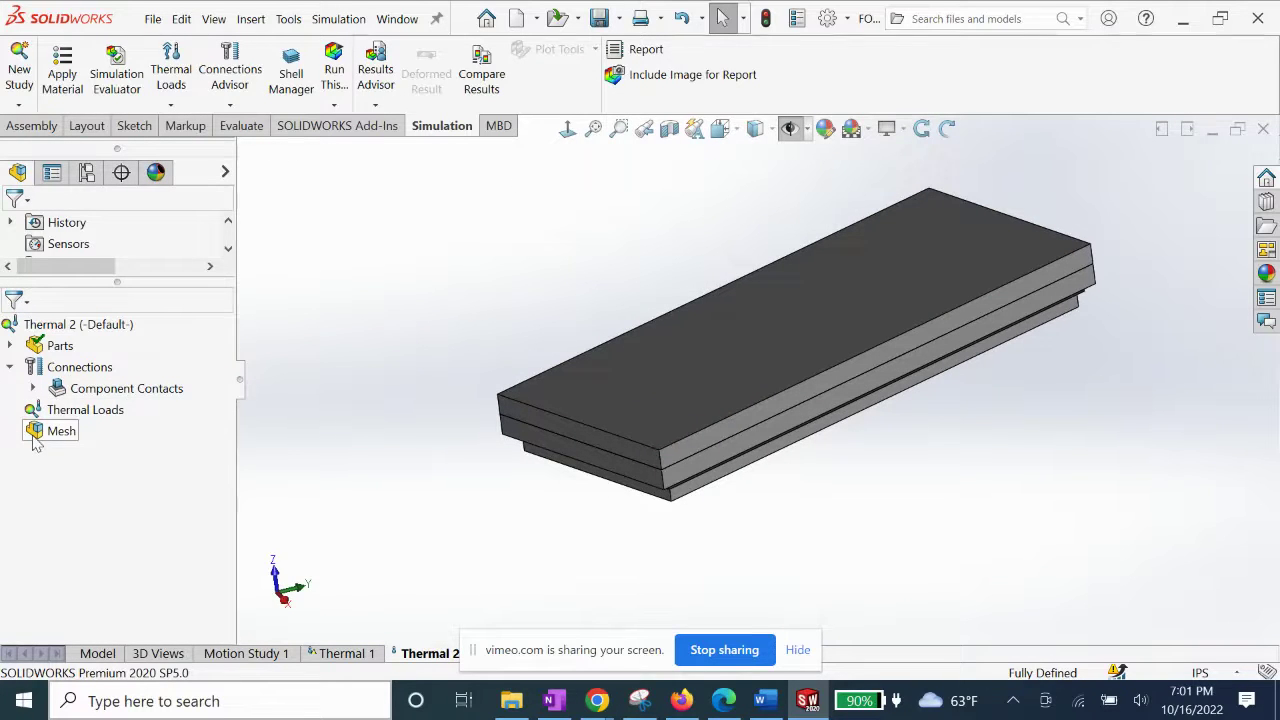
click(66, 418)
Apply a 290 K temperature load to the bottom face of foam pad_recessednew<3>.
right_click(68, 415)
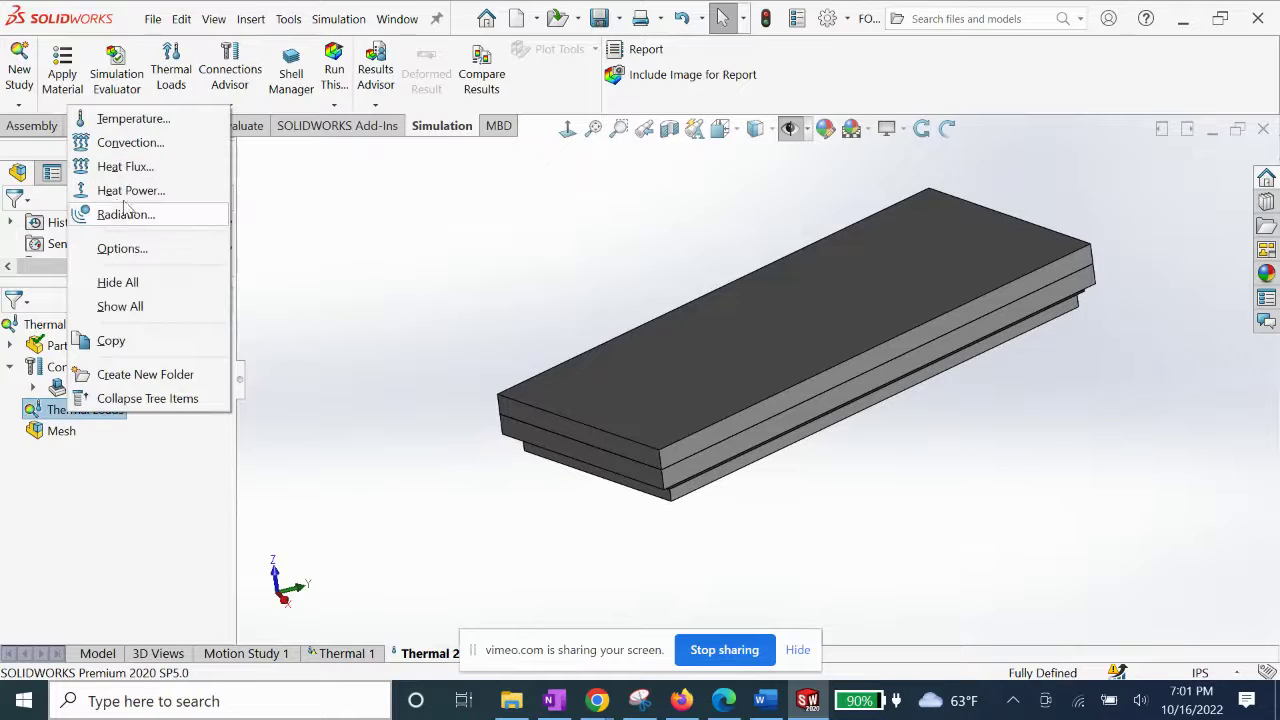
click(130, 119)
middle_drag(685, 556, 634, 420)
click(643, 420)
middle_drag(447, 373, 271, 420)
double_click(42, 521)
text(290)
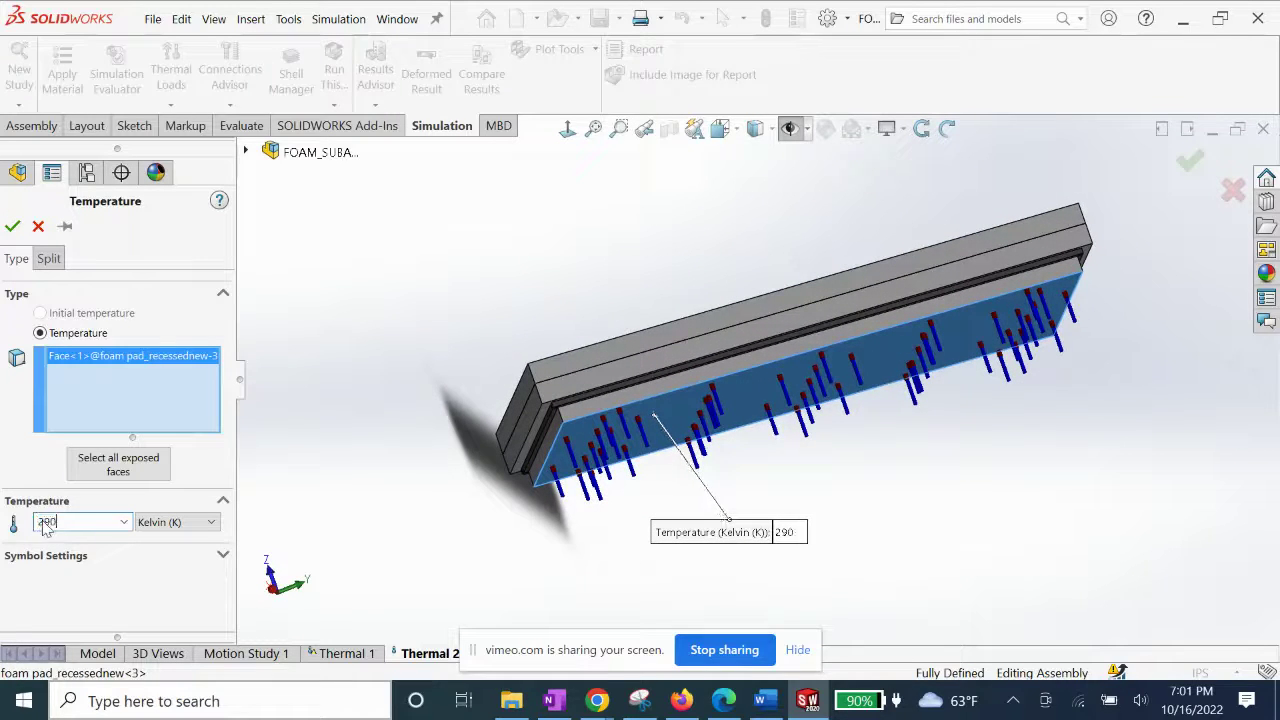
click(12, 226)
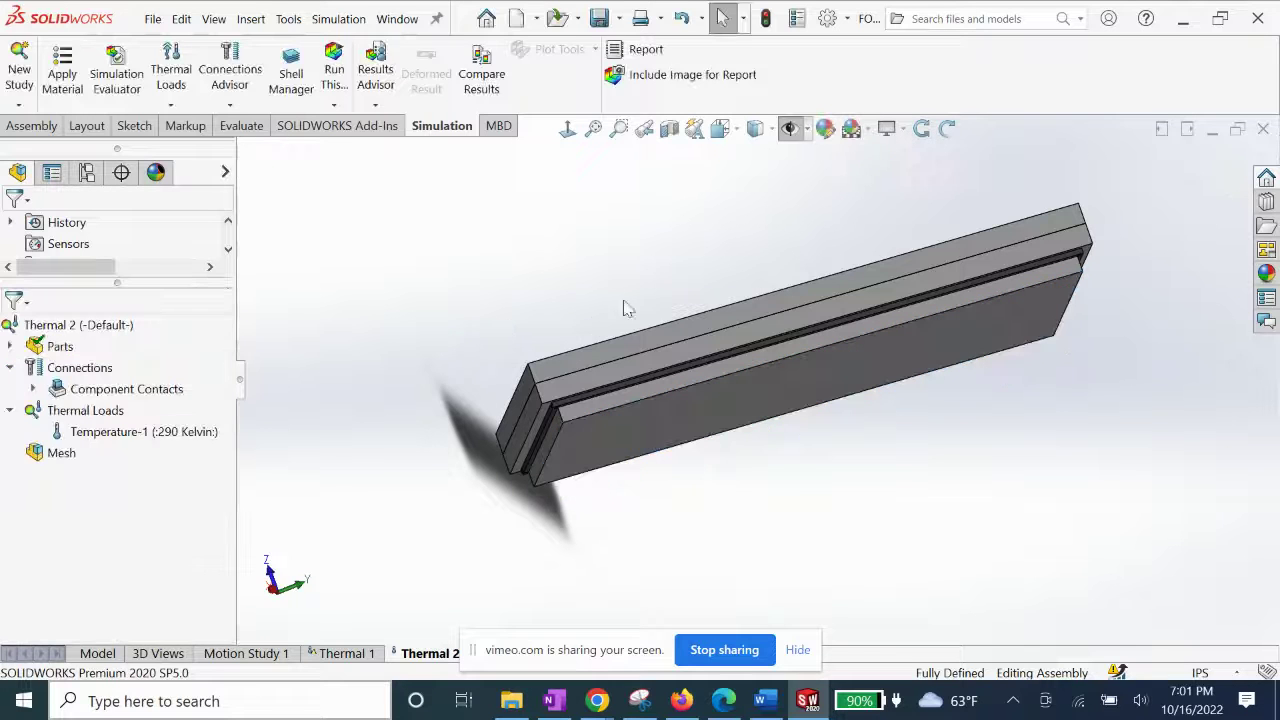
middle_drag(642, 265, 529, 360)
click(99, 425)
Add convection on foam pad_new-2's top face: 5 W/(m^2.K) coefficient, 270 K bulk ambient.
right_click(95, 411)
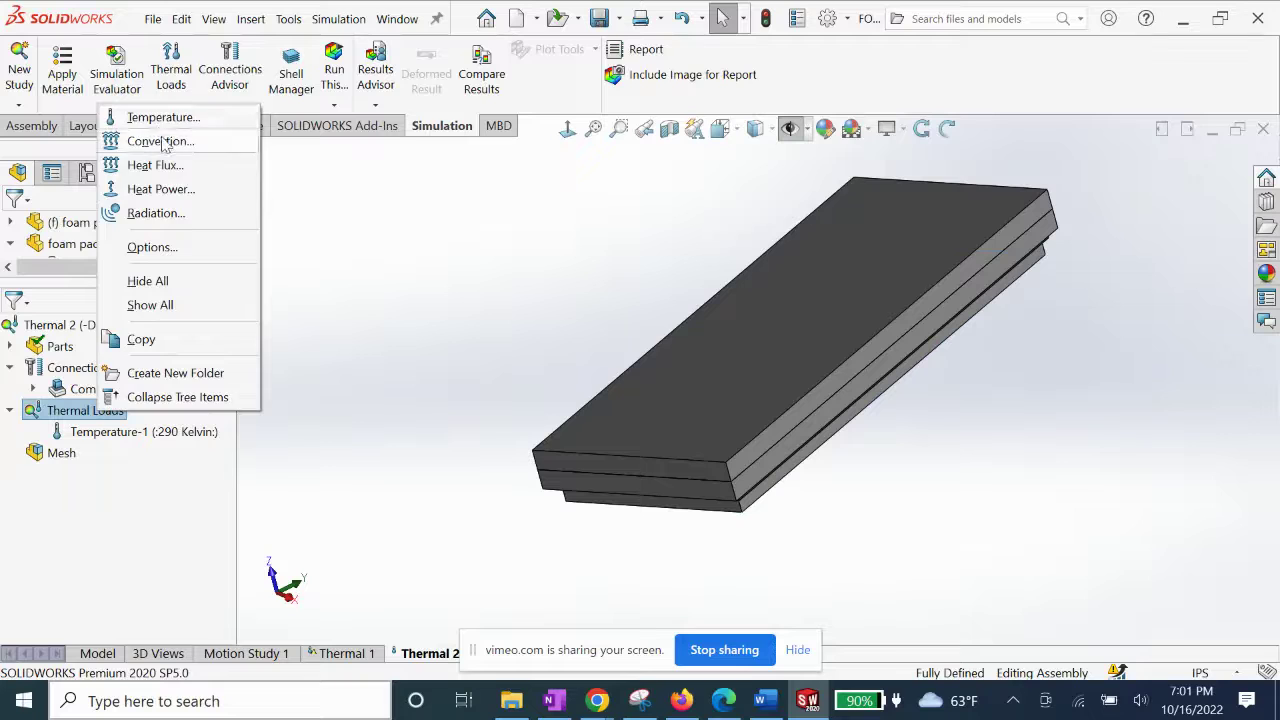
click(650, 341)
click(749, 386)
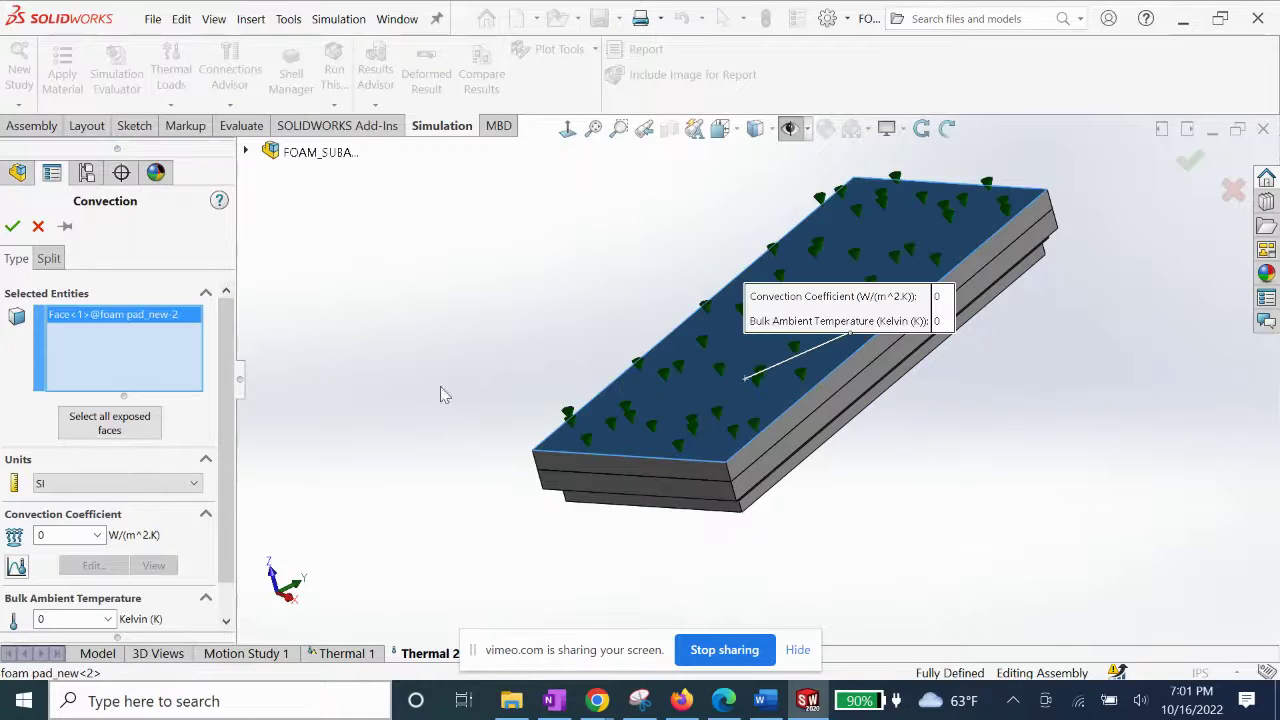
double_click(43, 535)
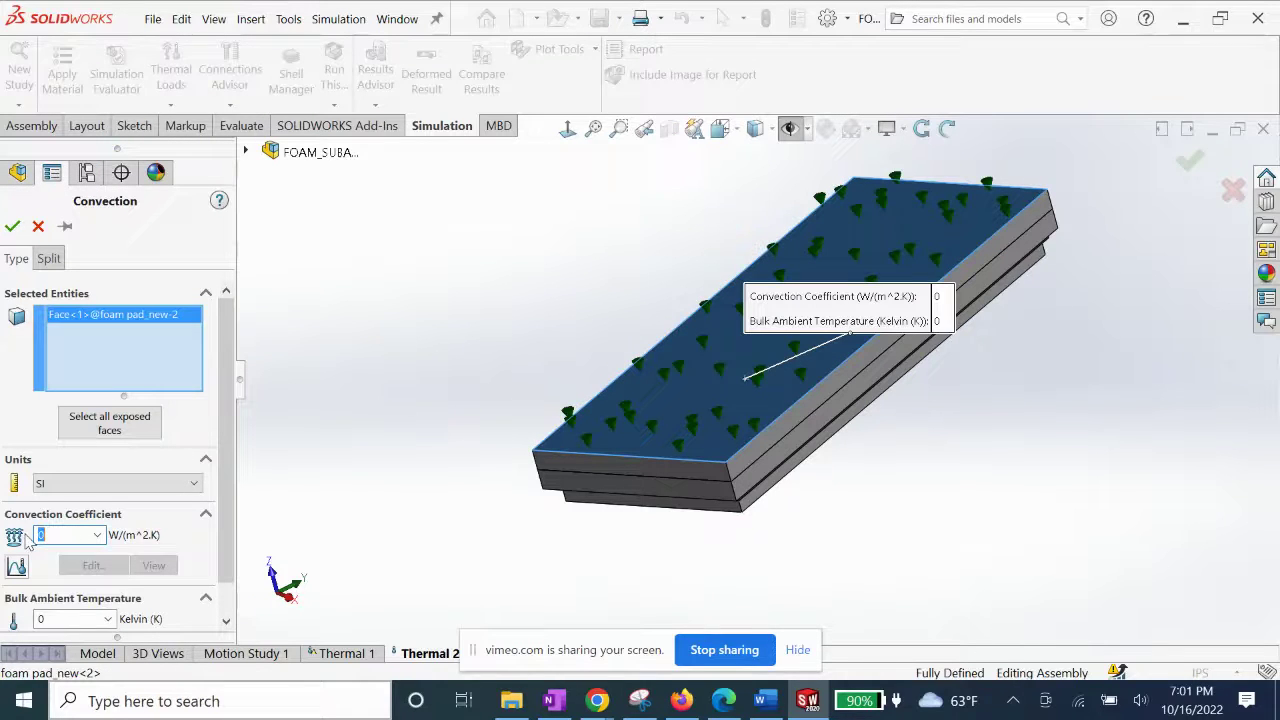
key(Tab)
text(2)
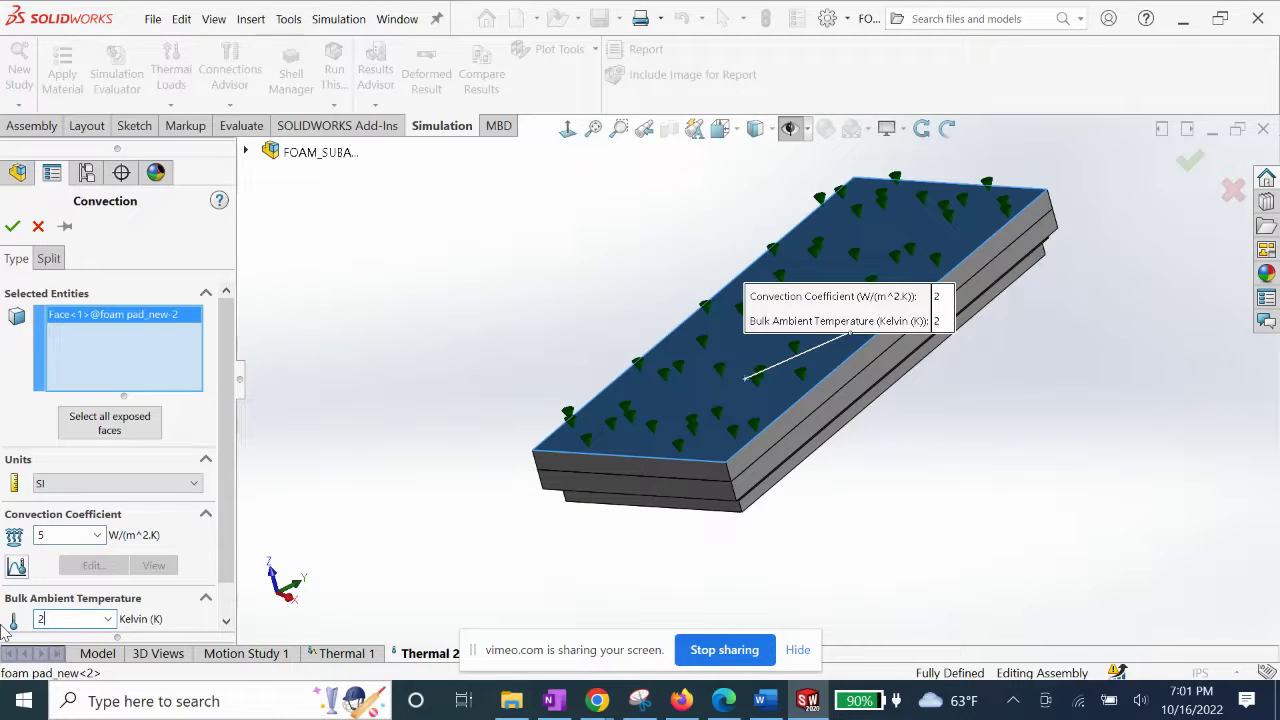
text(70)
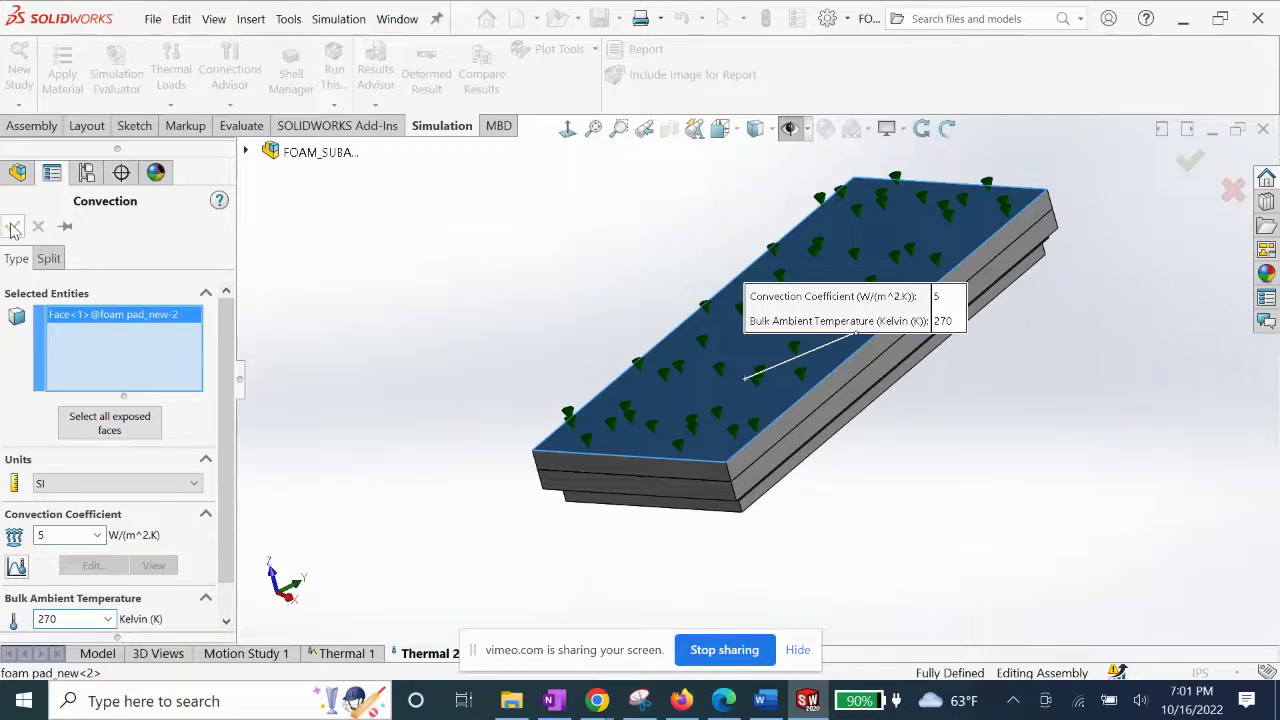
click(12, 226)
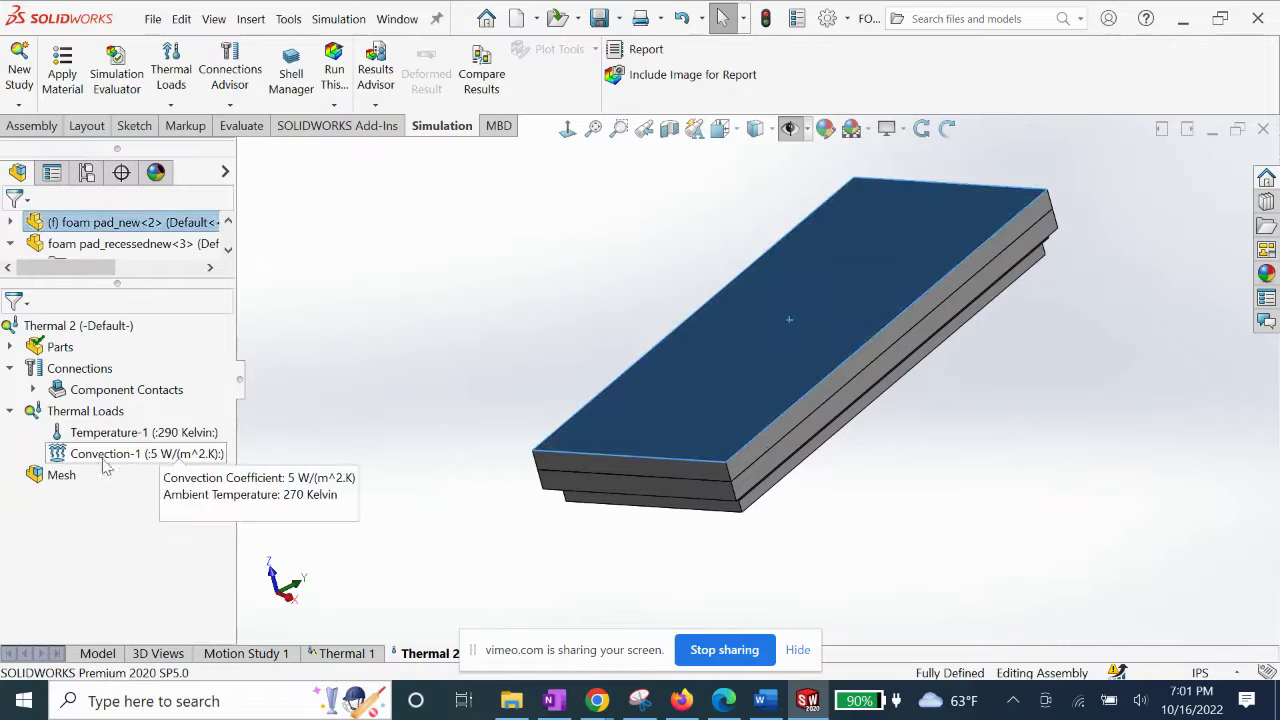
Run the Thermal 2 study and orbit the resulting 270.4–290 K temperature plot on the pads.
click(336, 75)
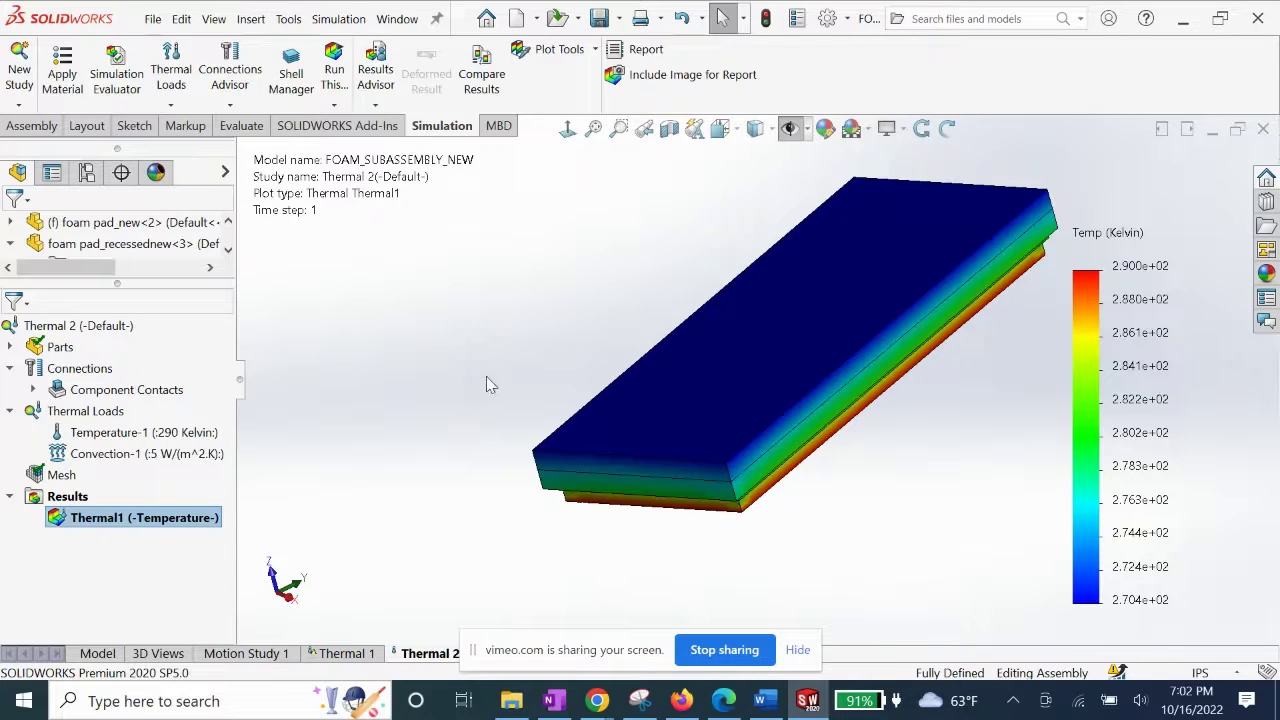
middle_drag(483, 385, 697, 466)
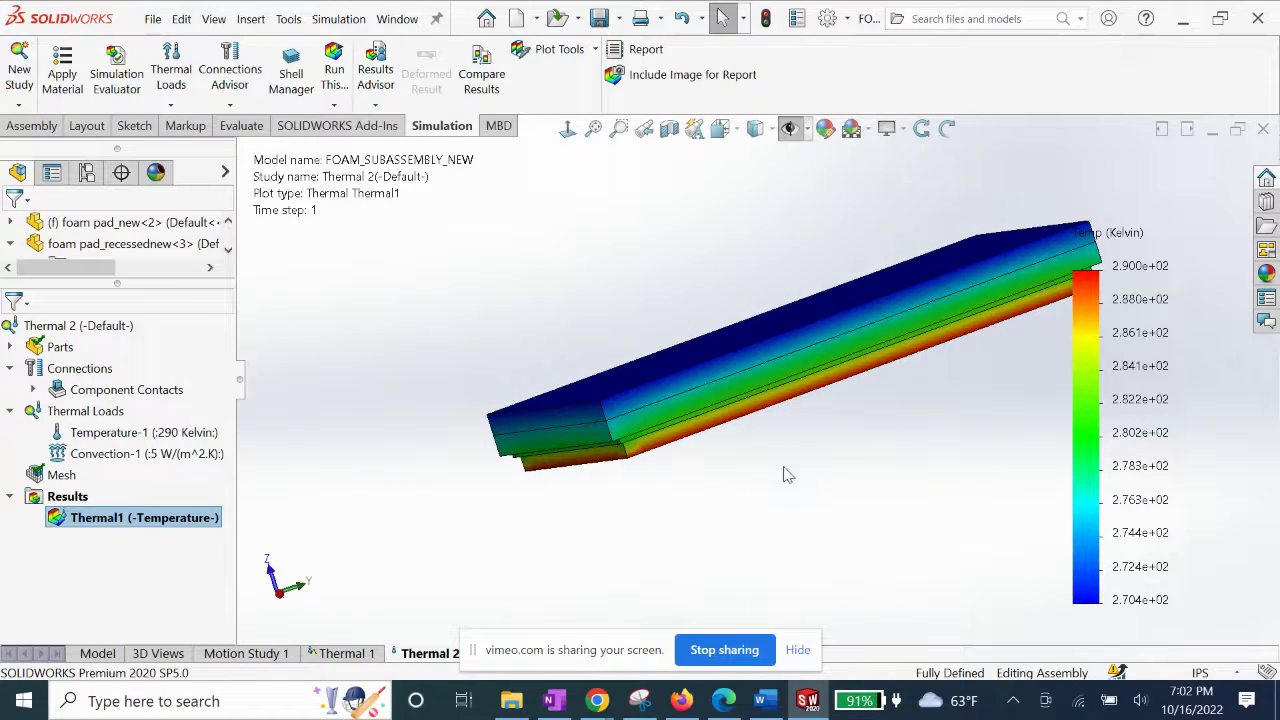
middle_drag(500, 262, 852, 302)
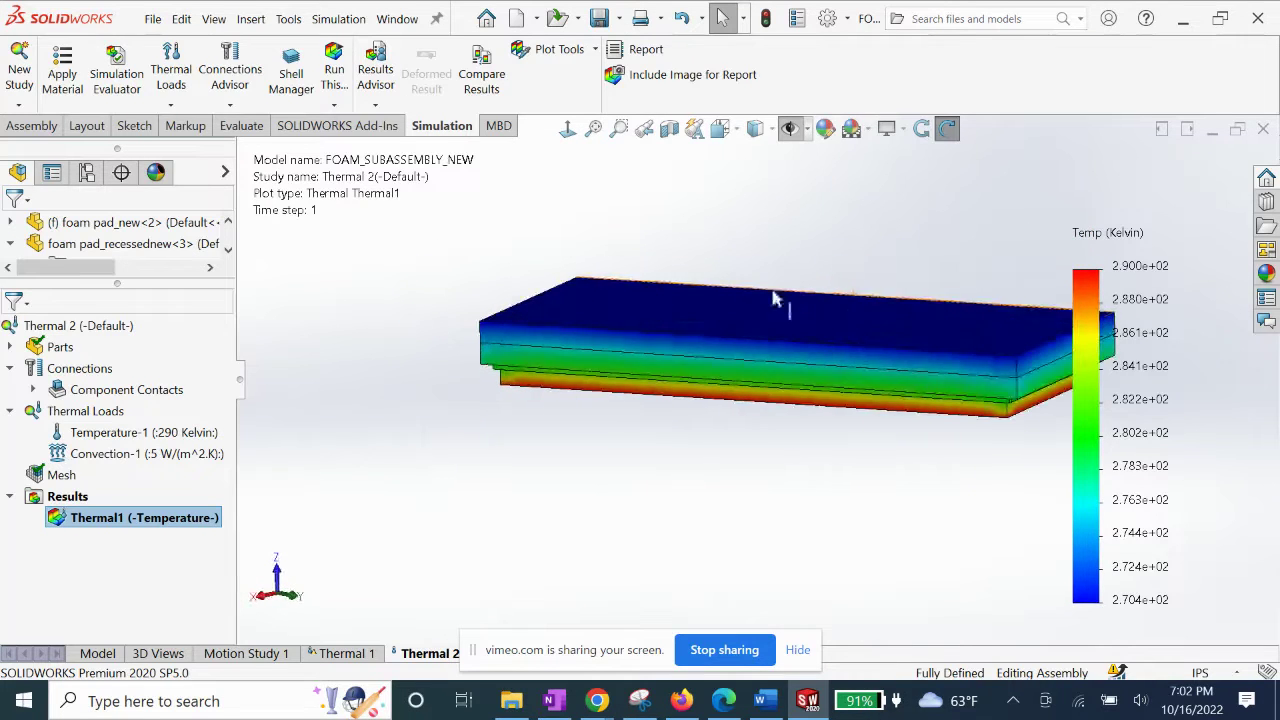
mouse_move(268, 455)
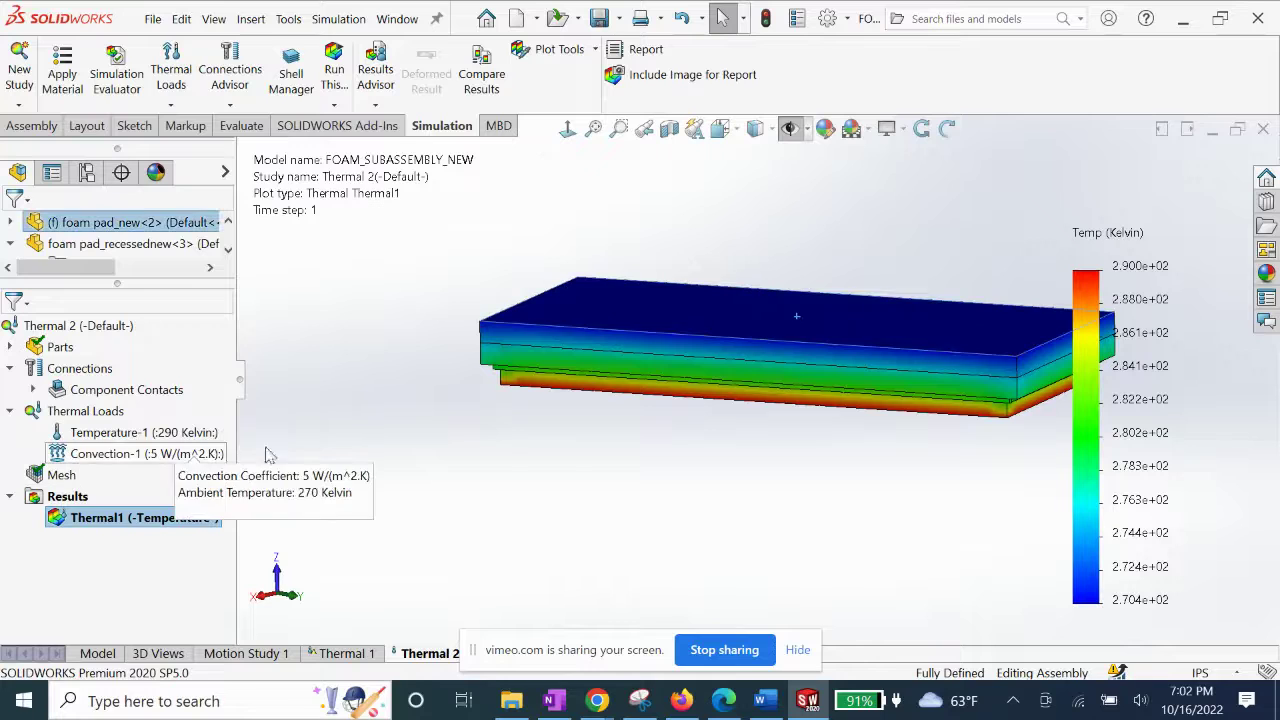
middle_drag(463, 429, 350, 474)
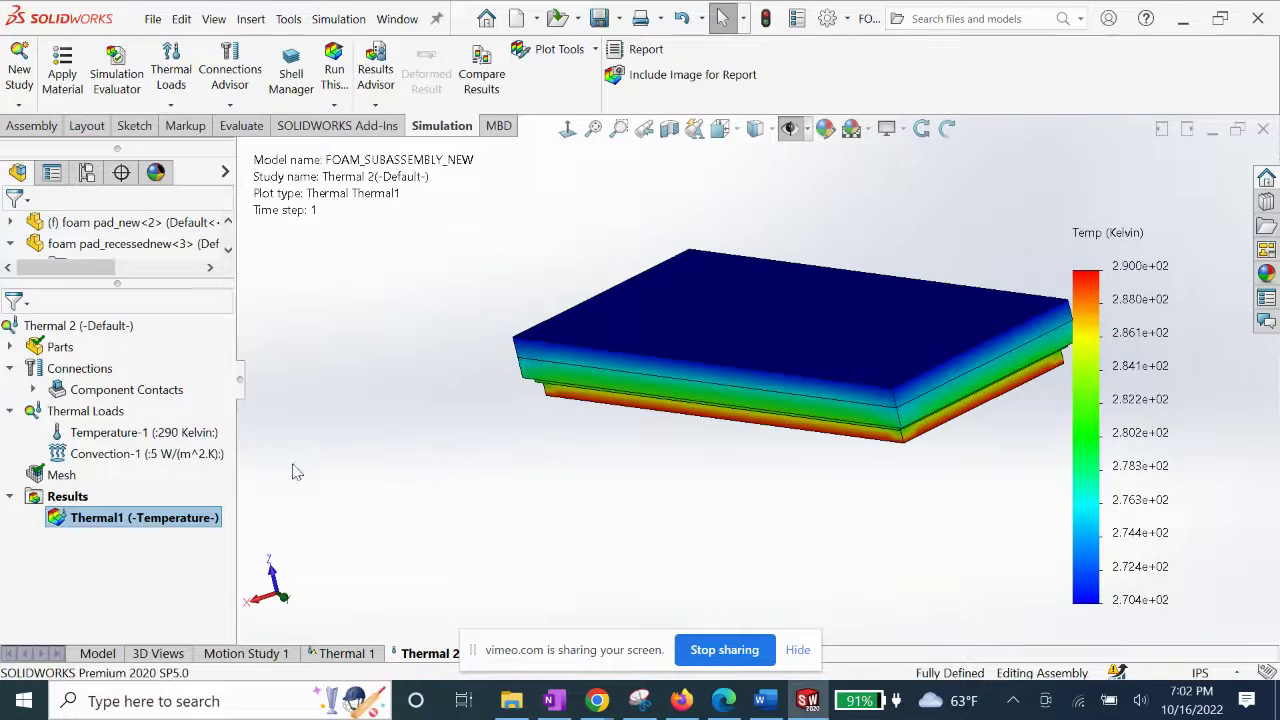
List heat power through foam pad_new-2's top face, getting 1.99 W out and 0 W in.
right_click(62, 500)
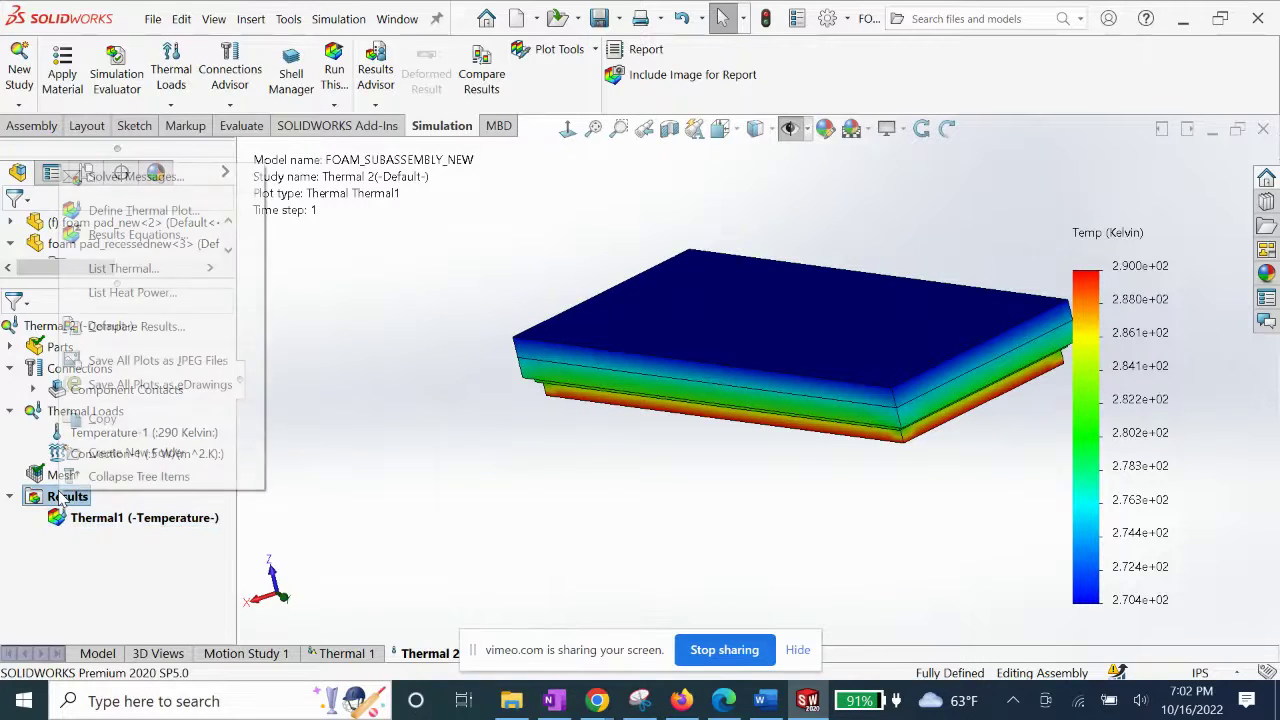
click(135, 293)
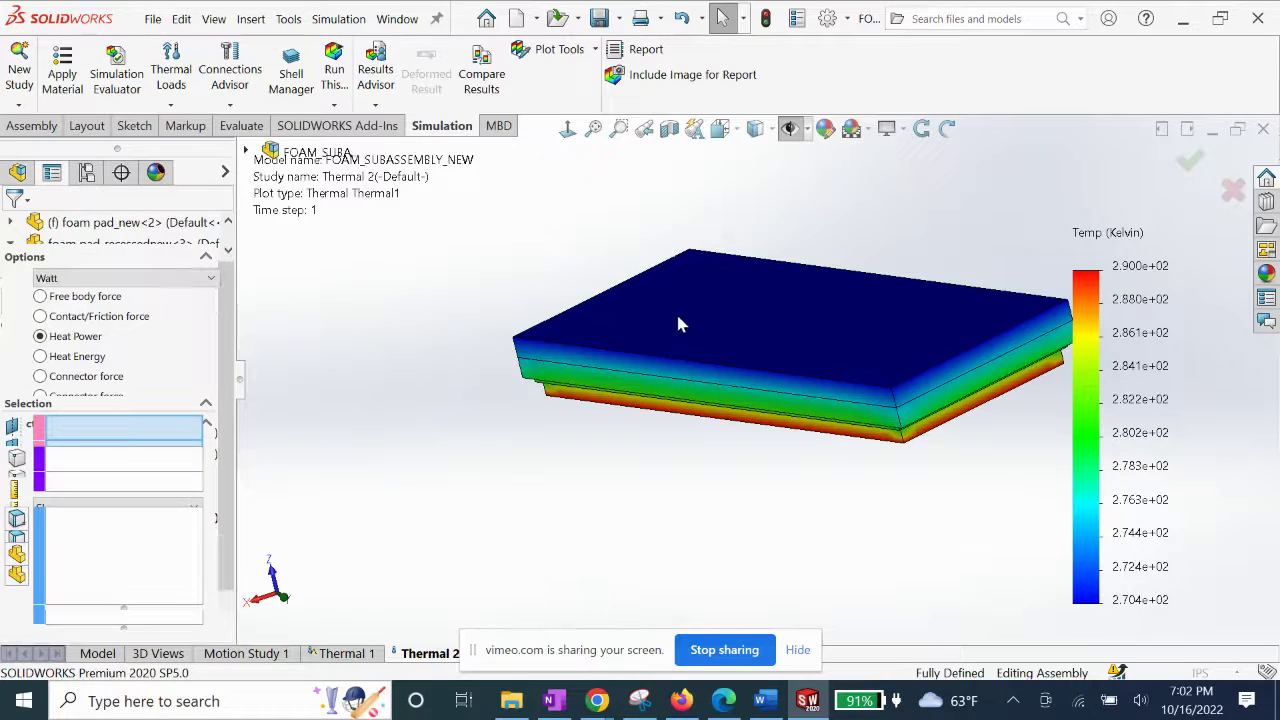
click(704, 313)
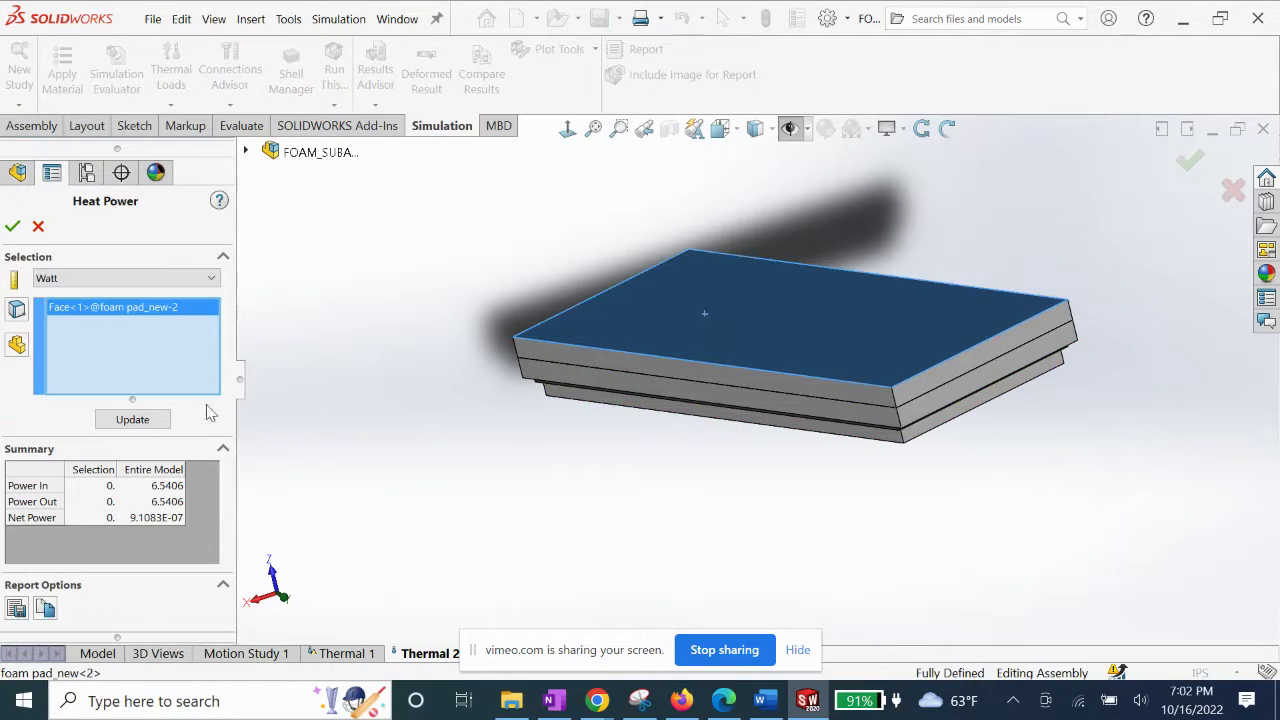
click(155, 419)
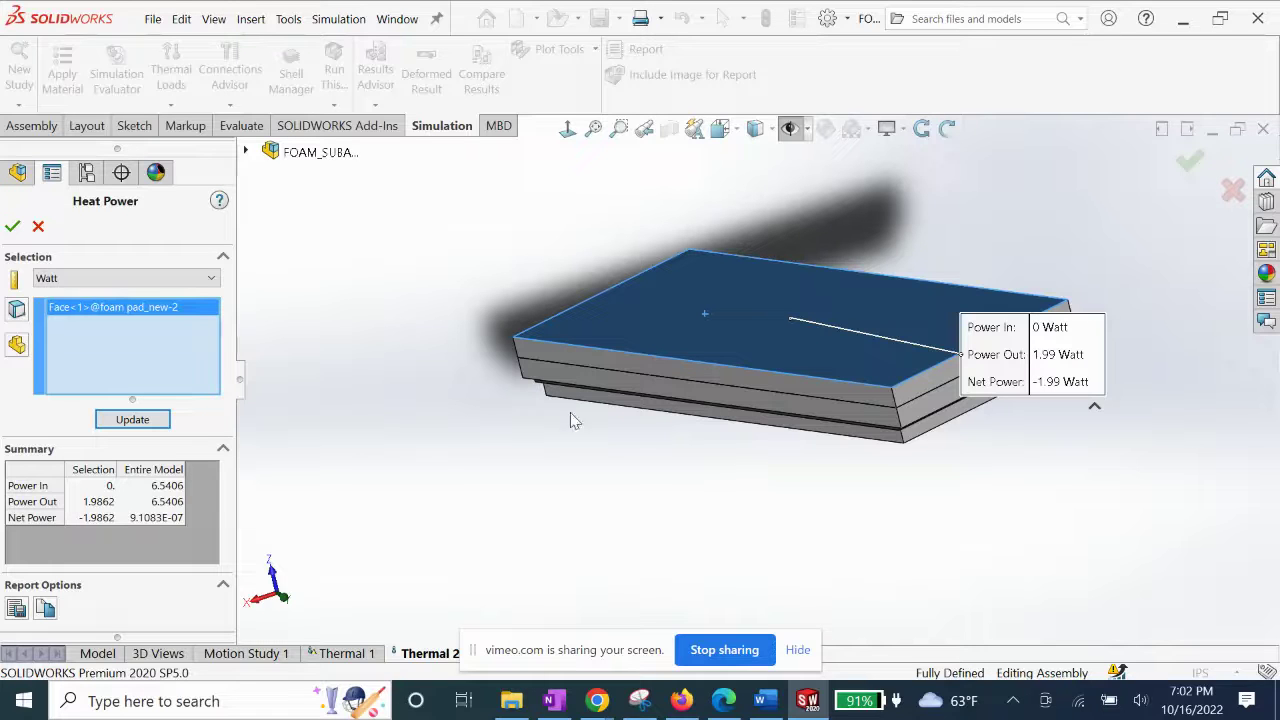
click(12, 227)
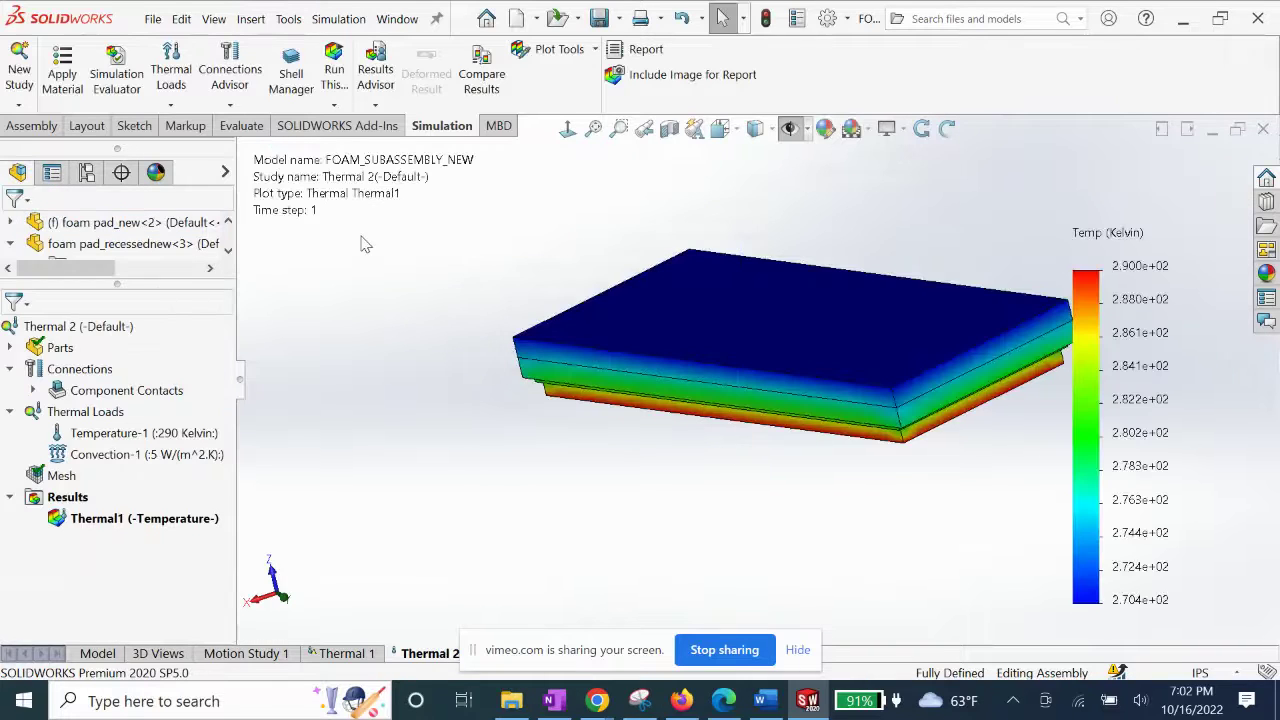
middle_drag(470, 290, 478, 327)
middle_drag(565, 443, 547, 422)
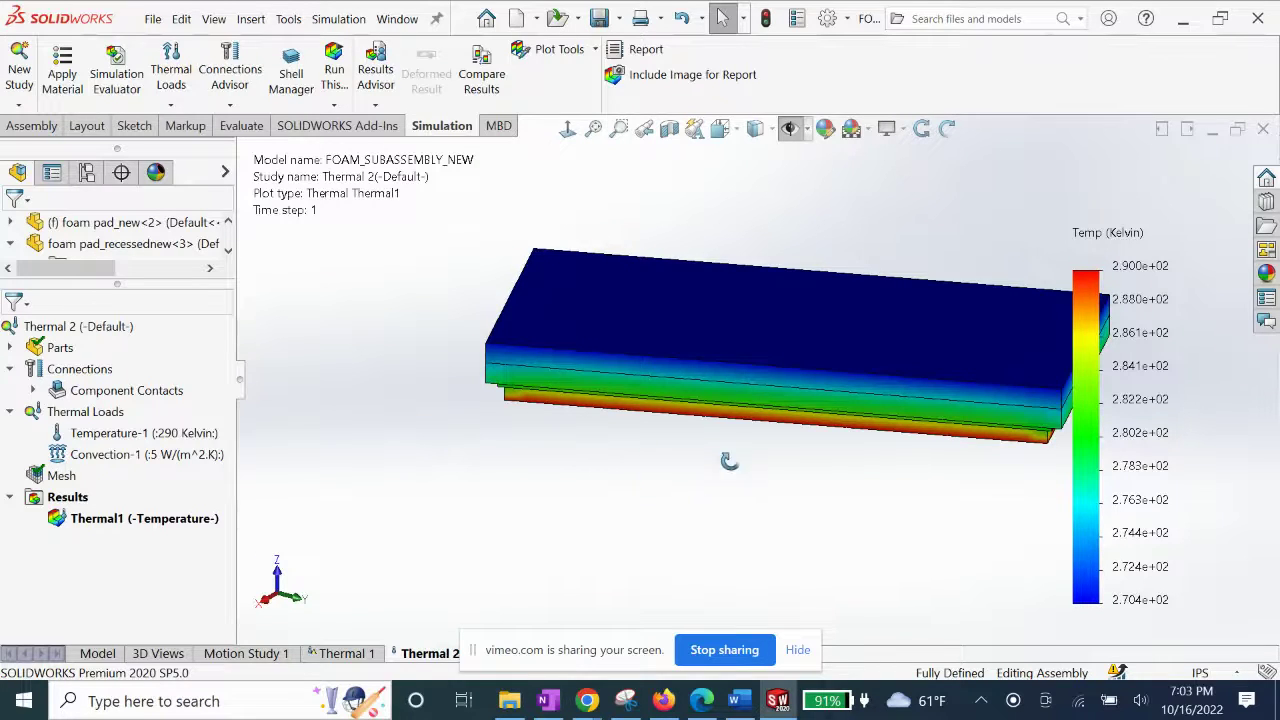
middle_drag(729, 460, 726, 453)
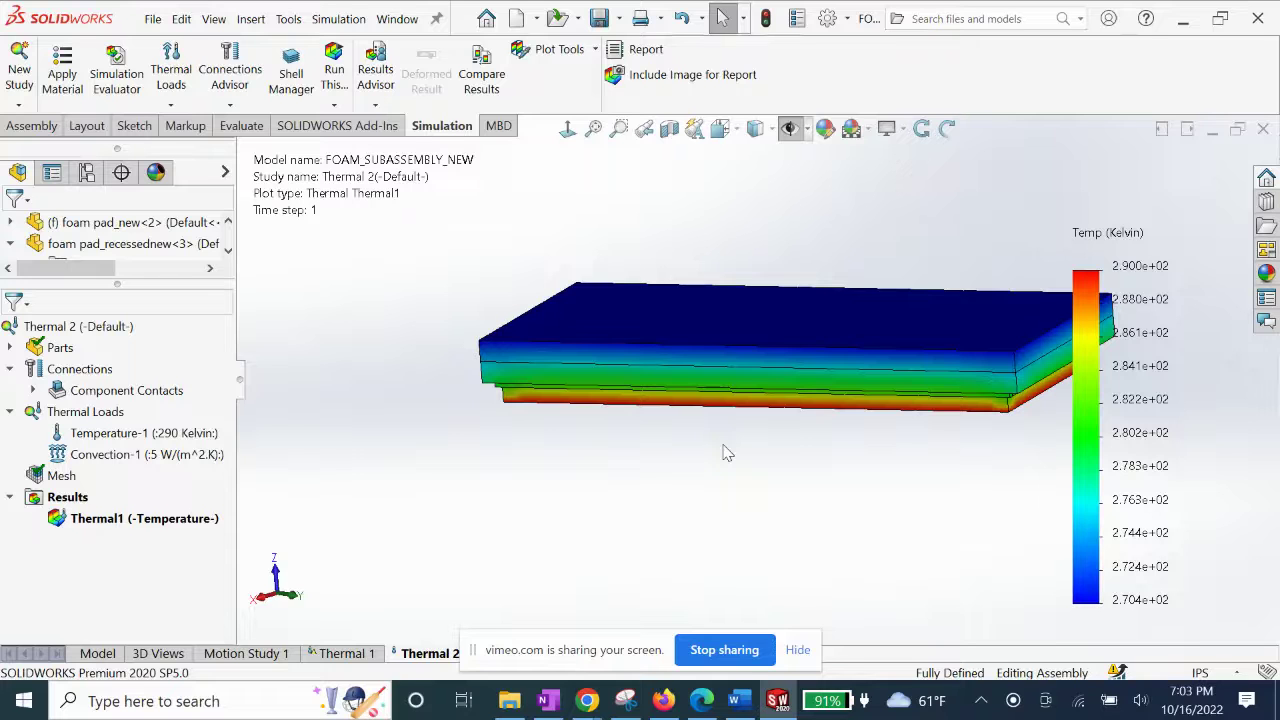
click(722, 650)
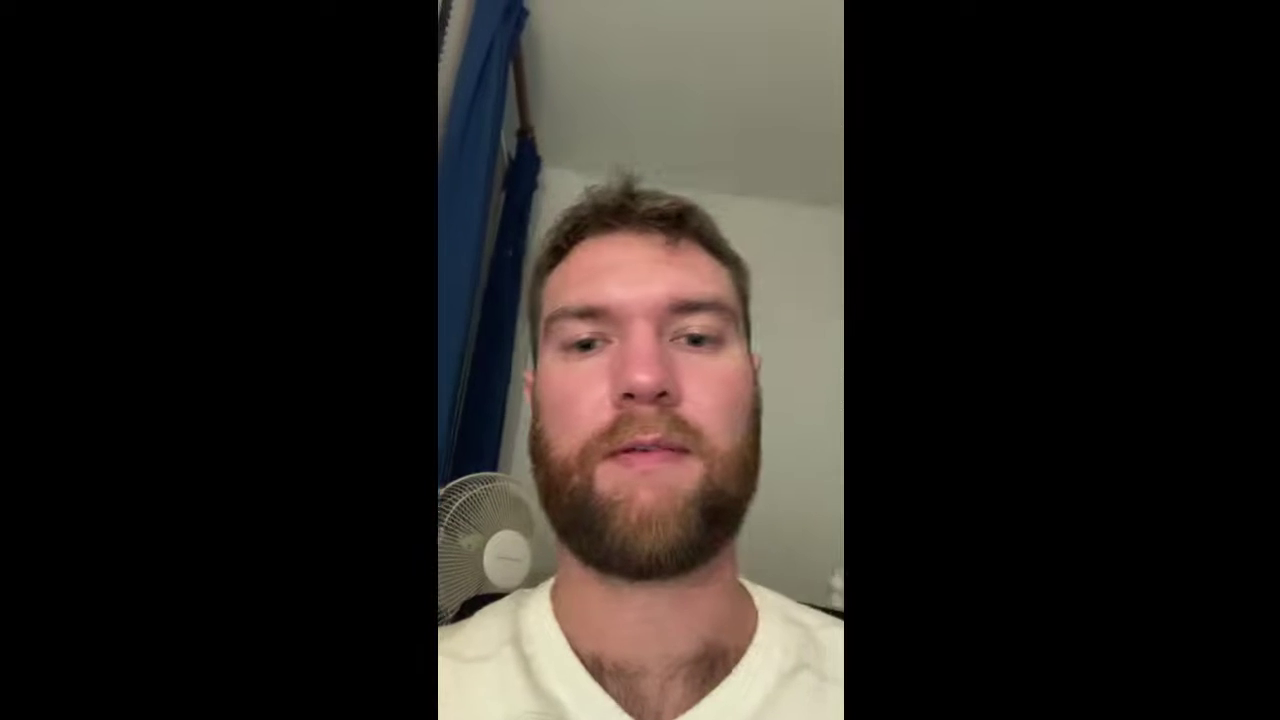